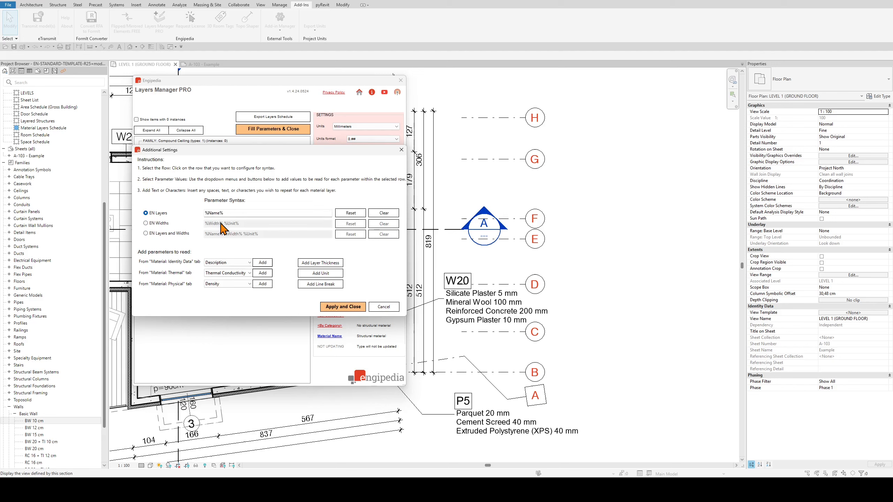
Remove the space between %Width% and %Unit% in the EN Layers and Widths syntax, apply it and fill the parameters
{"action": "left_click", "coordinate": [224, 234]}
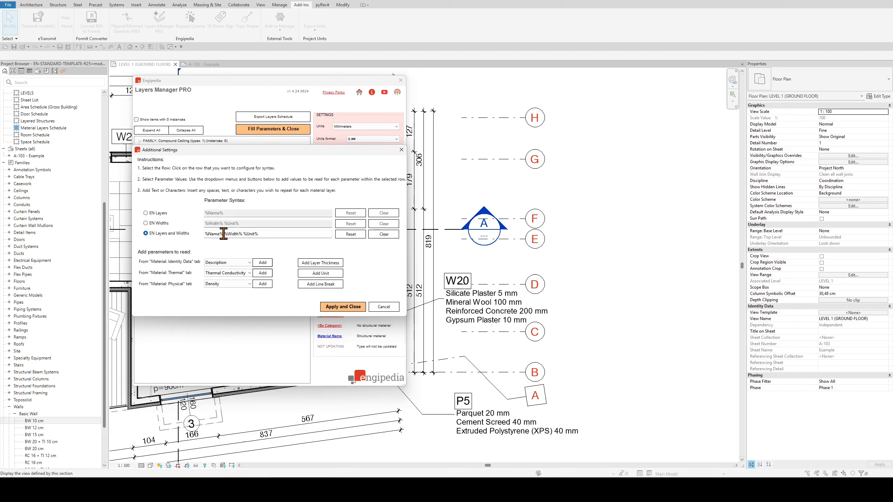
{"action": "left_click", "coordinate": [244, 234]}
{"action": "left_click_drag", "start_coordinate": [224, 233], "coordinate": [238, 235]}
{"action": "left_click", "coordinate": [242, 235]}
{"action": "key", "text": "Delete"}
{"action": "left_click", "coordinate": [339, 308]}
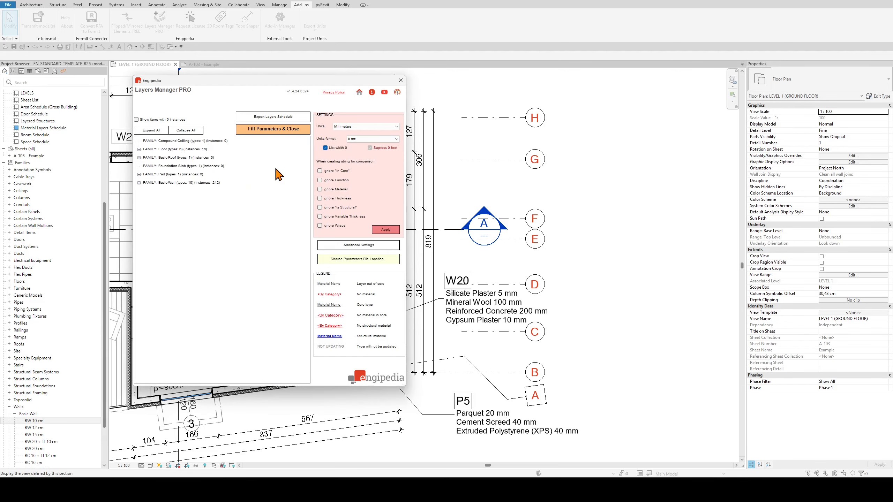
{"action": "left_click", "coordinate": [273, 129]}
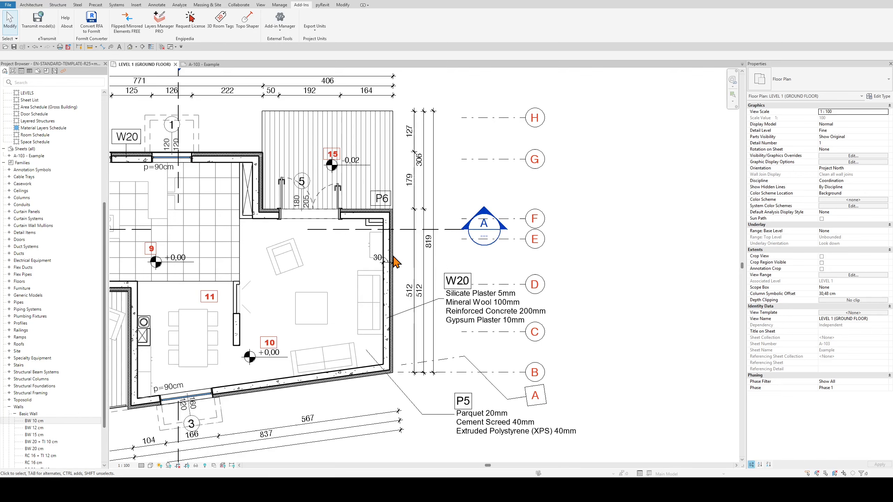
Add a hyphen before %Name% in the EN Layers and Widths syntax, apply it and fill the parameters
{"action": "left_click", "coordinate": [159, 22]}
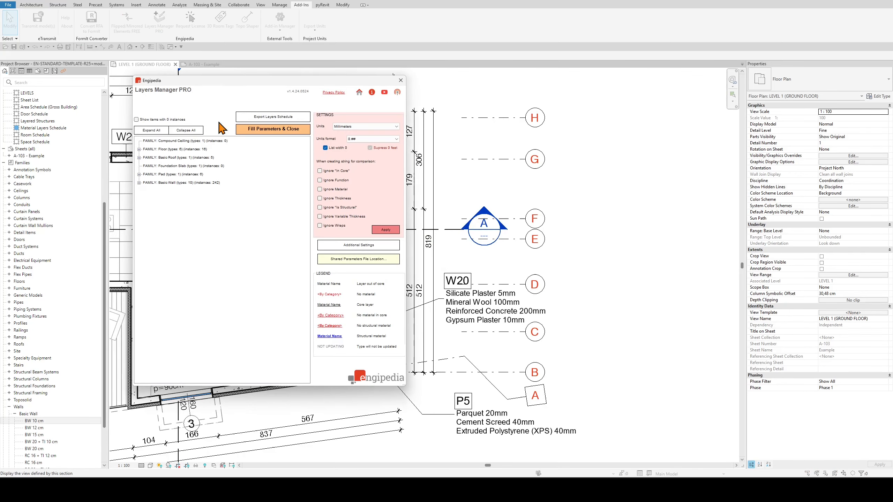
{"action": "left_click", "coordinate": [349, 247]}
{"action": "left_click", "coordinate": [205, 234]}
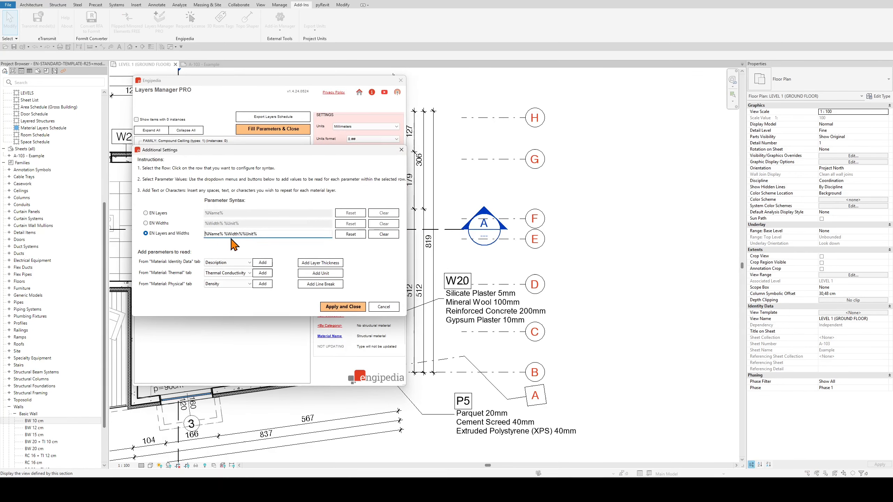
{"action": "type", "text": "-"}
{"action": "left_click", "coordinate": [330, 306]}
{"action": "left_click", "coordinate": [267, 129]}
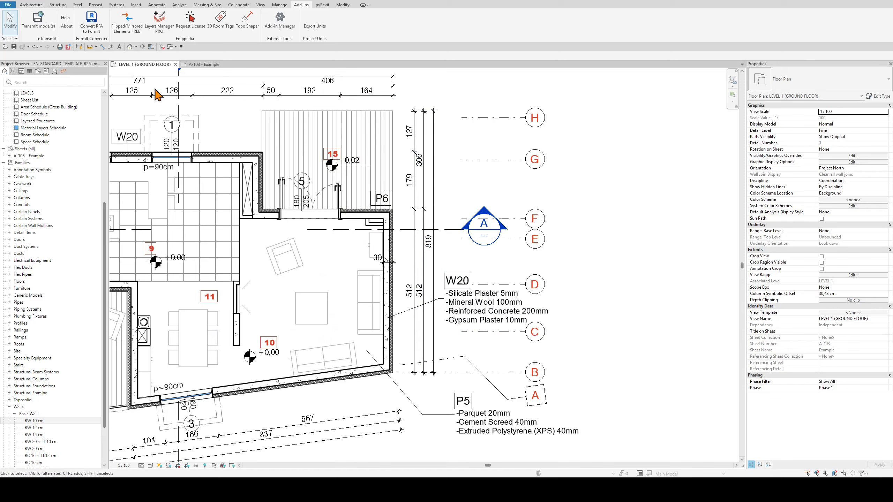
Insert a space between the leading hyphen and %Name% in the EN Layers and Widths syntax, and refill the parameters
{"action": "left_click", "coordinate": [157, 30]}
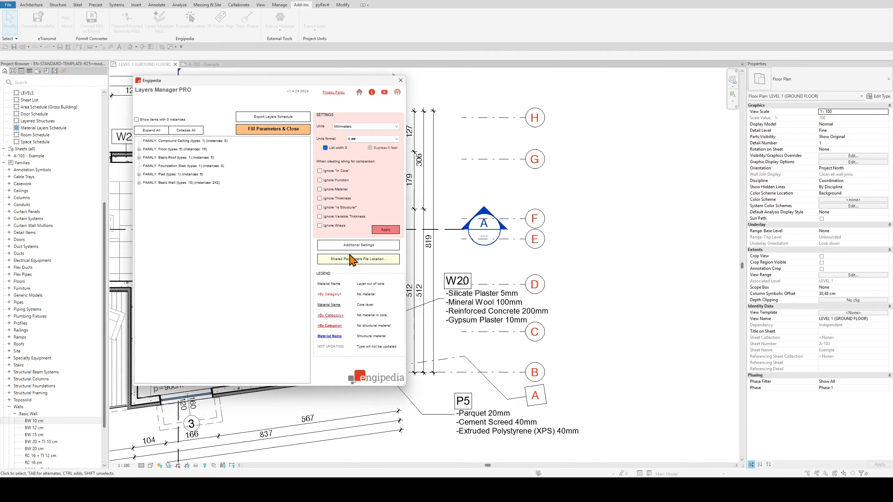
{"action": "left_click", "coordinate": [351, 260]}
{"action": "left_click", "coordinate": [207, 233]}
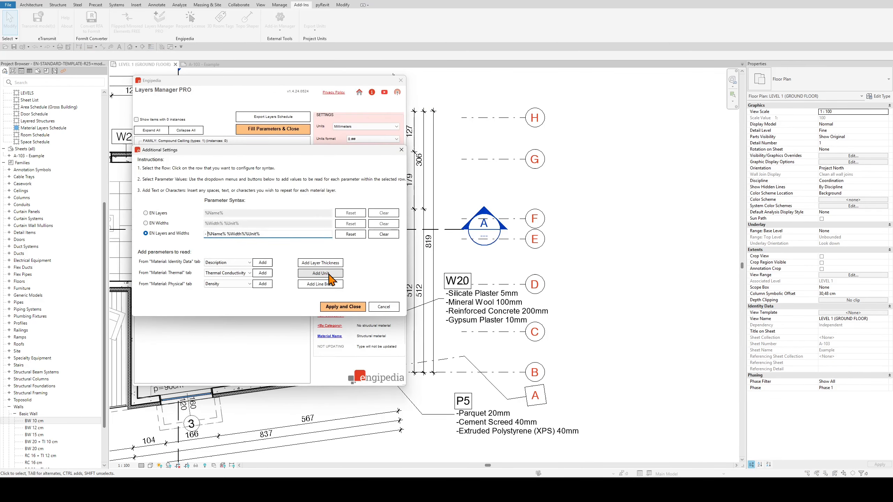
{"action": "left_click", "coordinate": [343, 306]}
{"action": "left_click", "coordinate": [290, 129]}
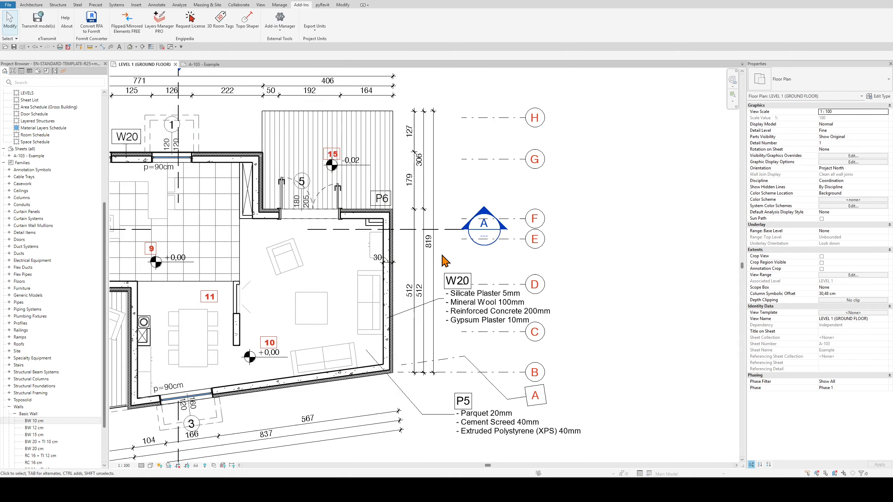
Insert the Description parameter from the material identity data after %Name% in the EN Layers and Widths syntax
{"action": "left_click", "coordinate": [159, 22]}
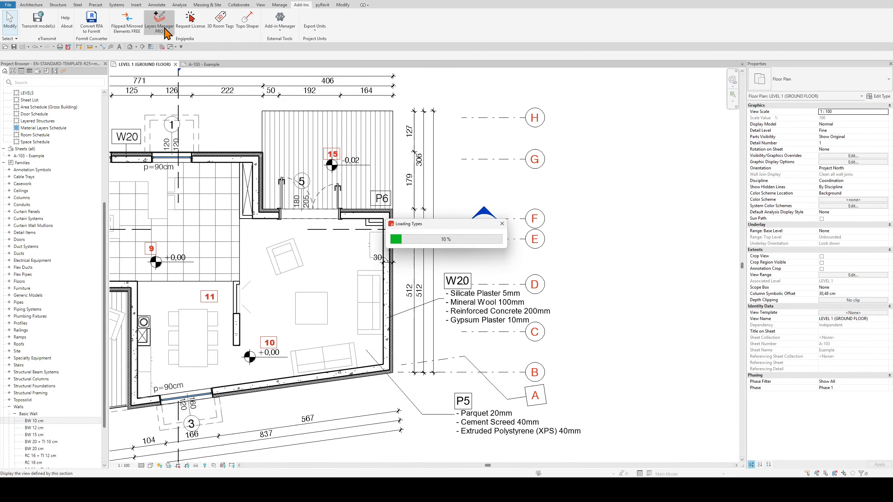
{"action": "left_click", "coordinate": [327, 236]}
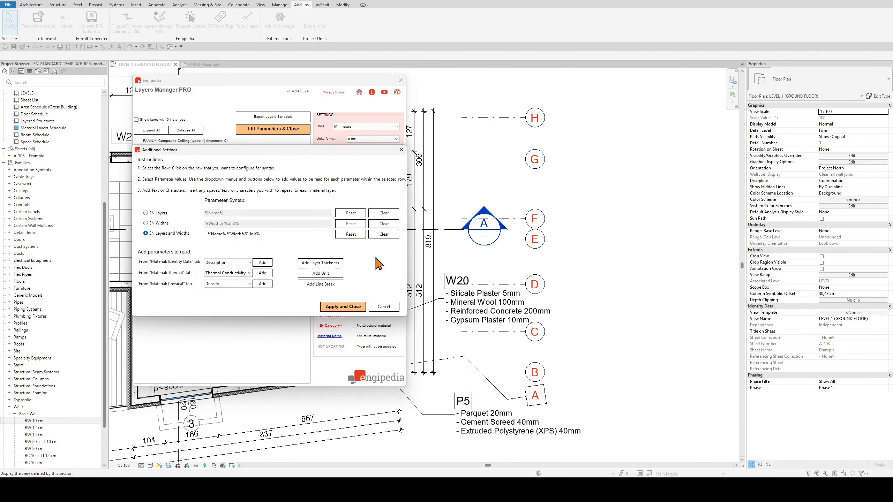
{"action": "left_click", "coordinate": [225, 234]}
{"action": "left_click", "coordinate": [237, 262]}
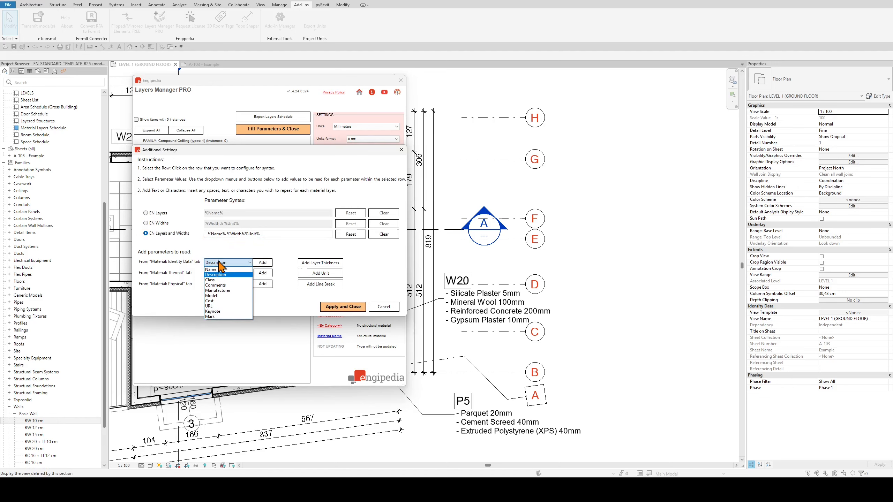
{"action": "left_click", "coordinate": [158, 263]}
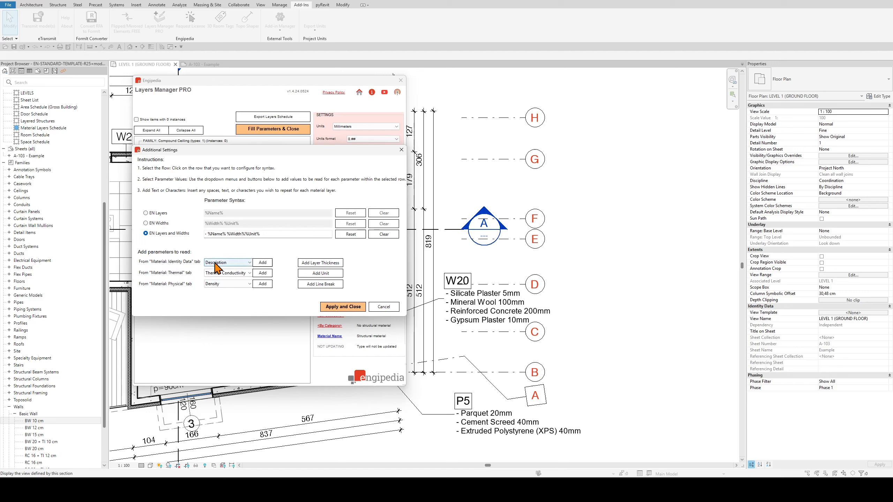
{"action": "left_click", "coordinate": [241, 262]}
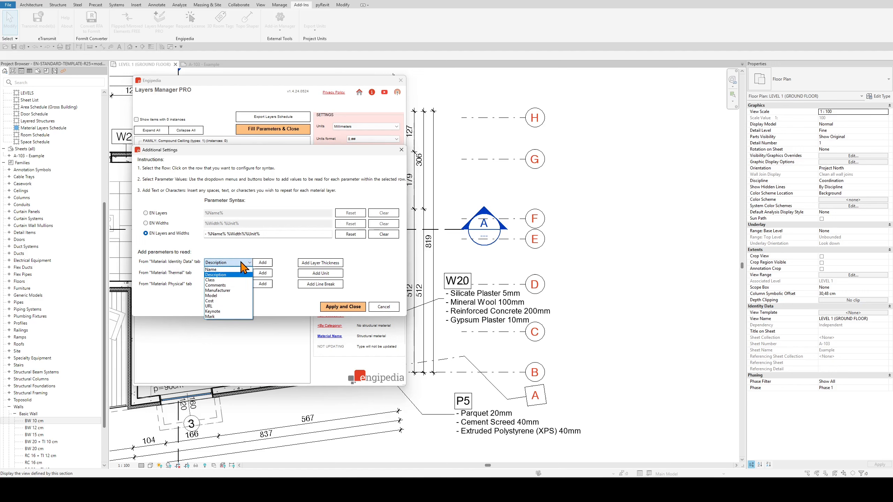
{"action": "left_click", "coordinate": [226, 276]}
{"action": "left_click", "coordinate": [262, 262]}
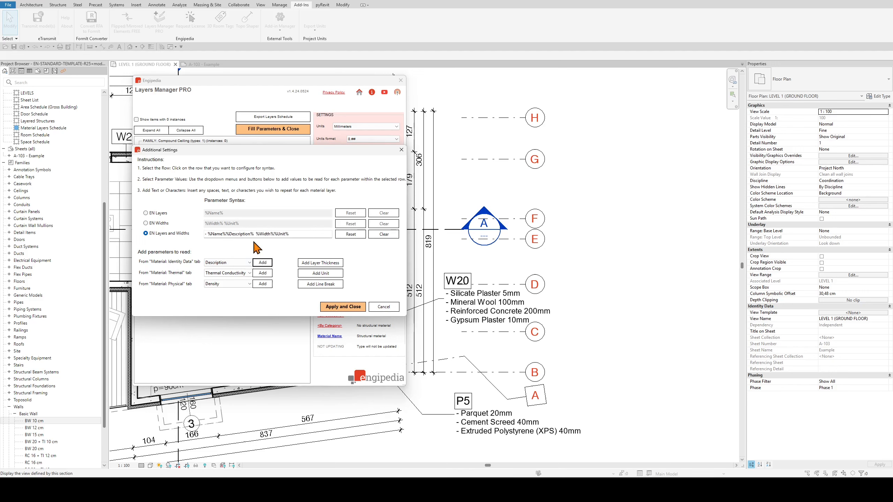
Enclose %Description% in parentheses in the EN Layers and Widths syntax, apply it and fill the parameters
{"action": "left_click", "coordinate": [225, 234]}
{"action": "type", "text": "("}
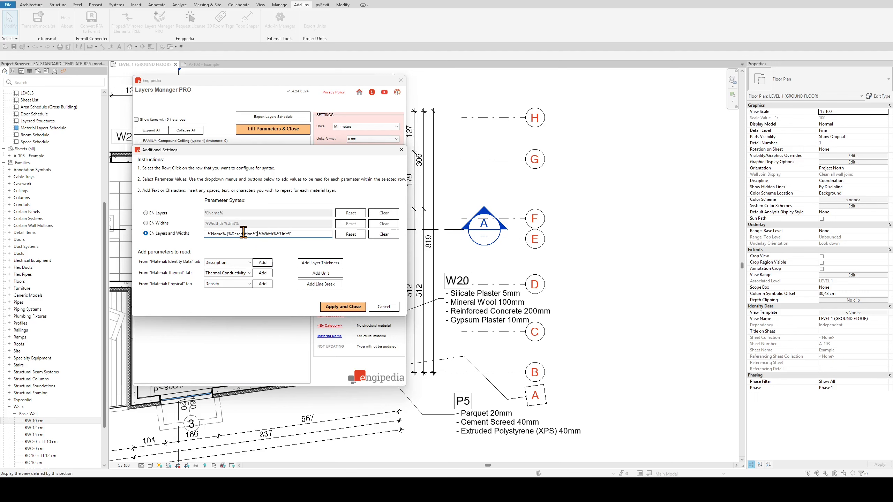
{"action": "left_click", "coordinate": [342, 307]}
{"action": "left_click", "coordinate": [273, 129]}
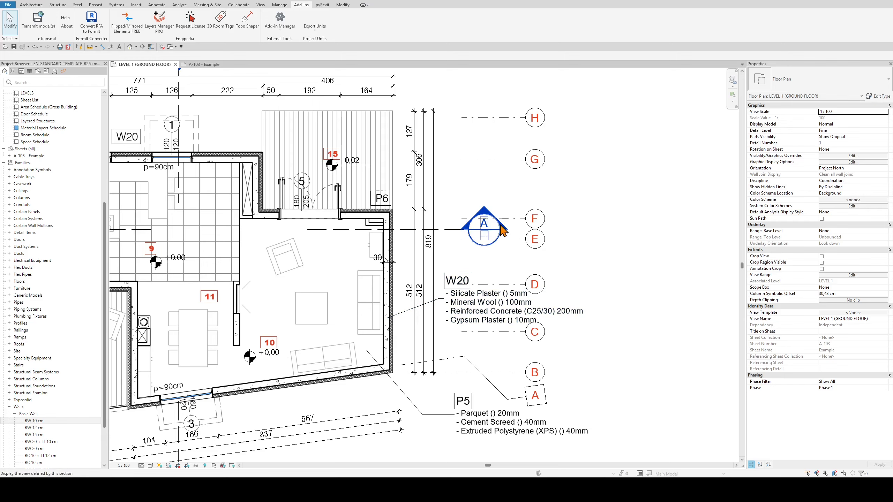
Remove the parentheses around %Description% in the EN Layers and Widths syntax, apply it and refill the parameters
{"action": "left_click", "coordinate": [160, 23]}
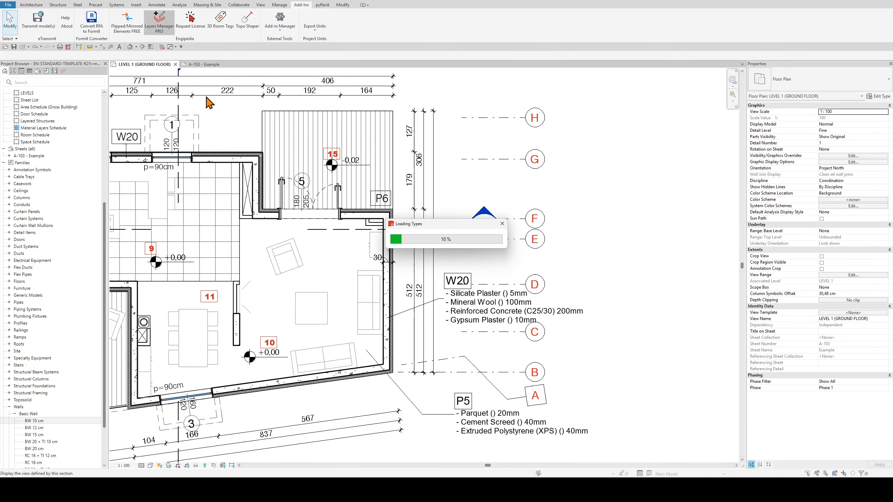
{"action": "left_click", "coordinate": [331, 258]}
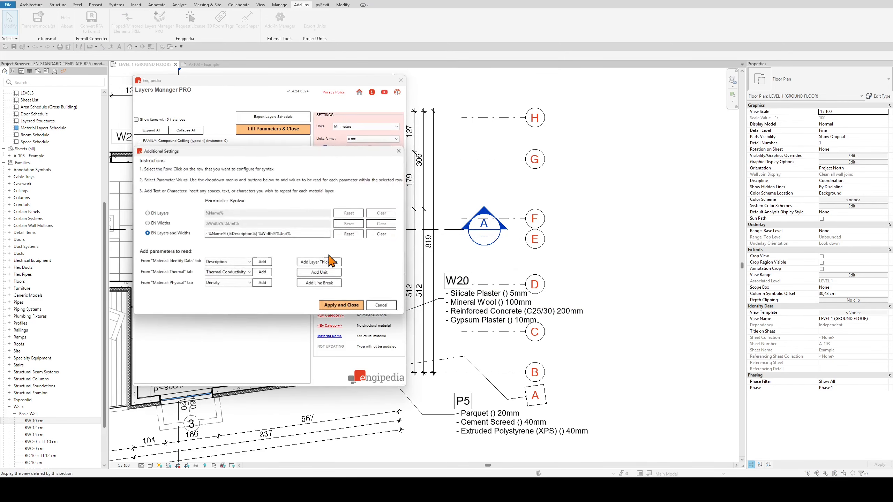
{"action": "left_click", "coordinate": [227, 234]}
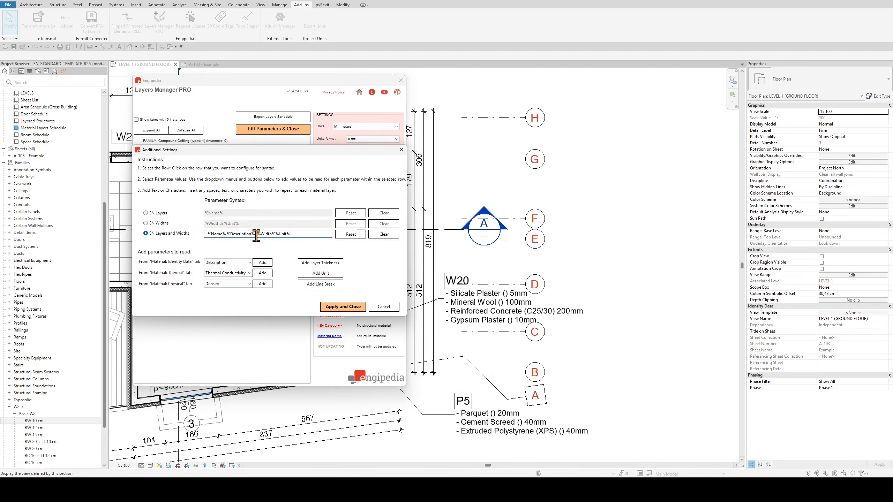
{"action": "left_click", "coordinate": [332, 307]}
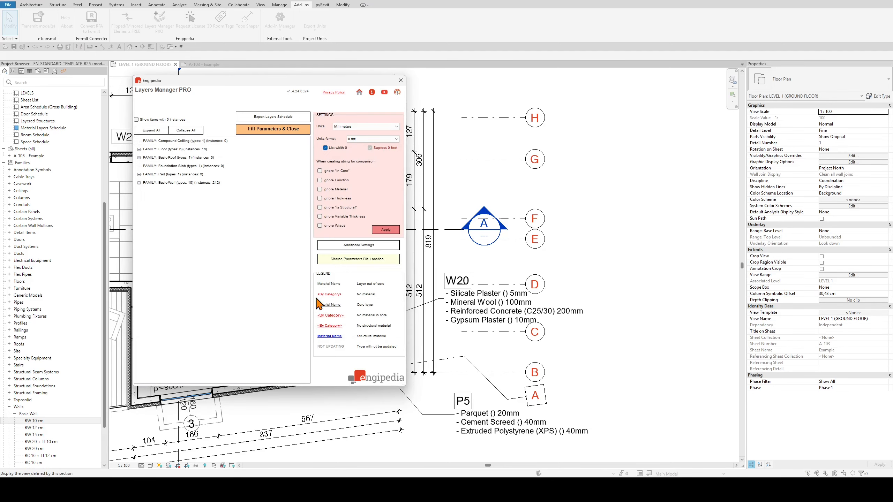
{"action": "left_click", "coordinate": [281, 129]}
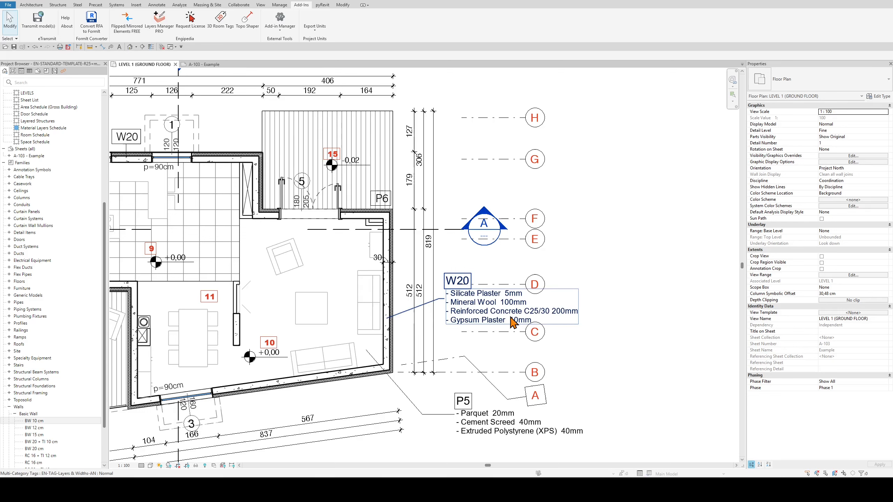
Set the Reinforced Concrete material's description to (C25/30) through the structure of the wall tagged W20 beside the living area
{"action": "left_click", "coordinate": [387, 311]}
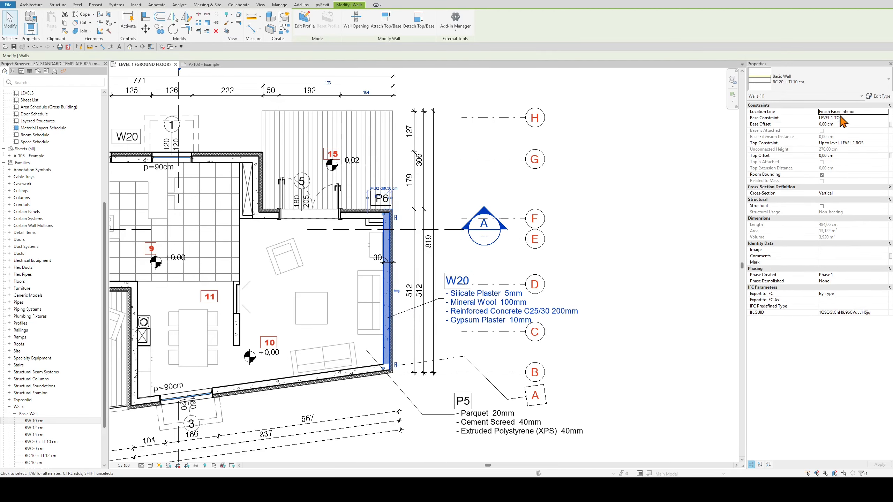
{"action": "left_click", "coordinate": [878, 96]}
{"action": "left_click", "coordinate": [315, 214]}
{"action": "left_click", "coordinate": [273, 245]}
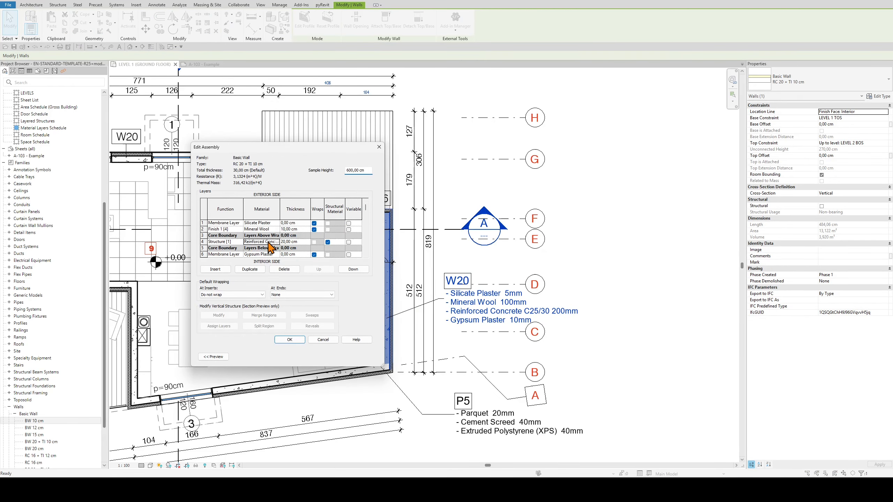
{"action": "left_click", "coordinate": [285, 246]}
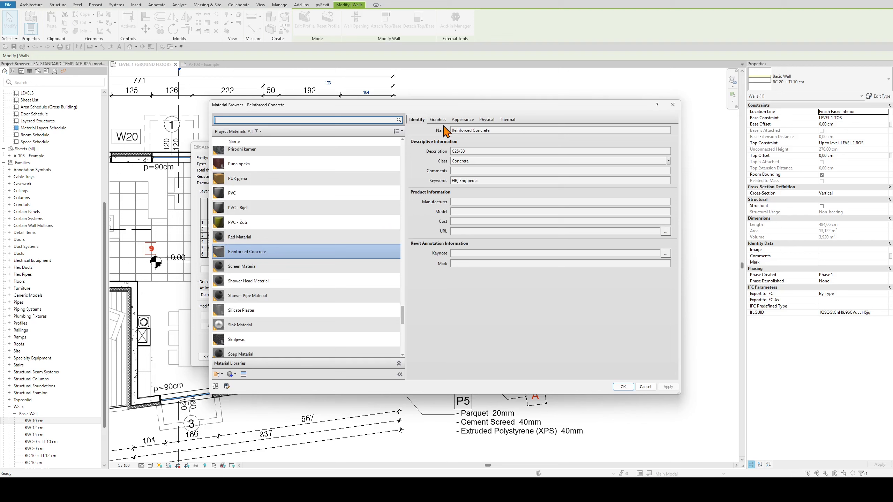
{"action": "left_click", "coordinate": [454, 151]}
{"action": "double_click", "coordinate": [455, 151]}
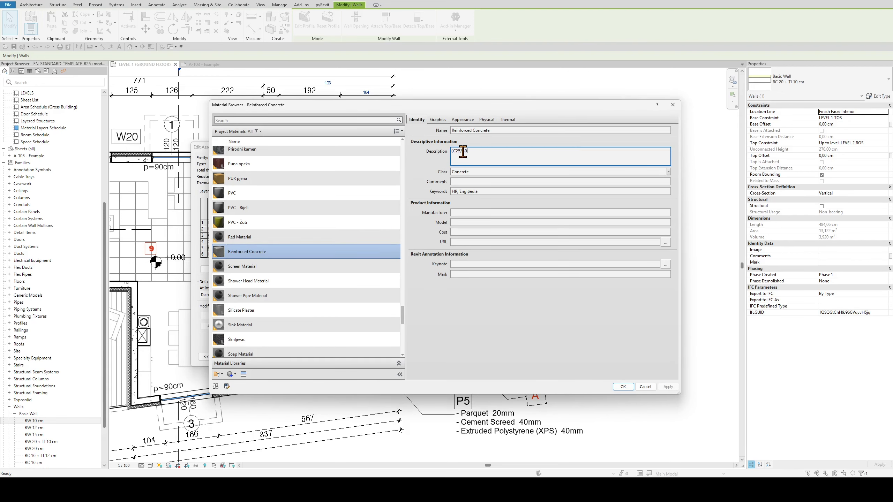
{"action": "left_click", "coordinate": [623, 386]}
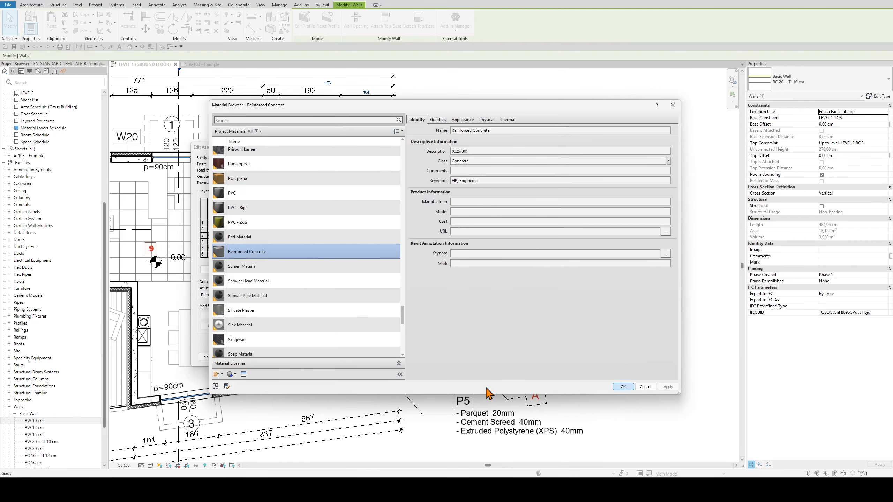
{"action": "left_click", "coordinate": [290, 339]}
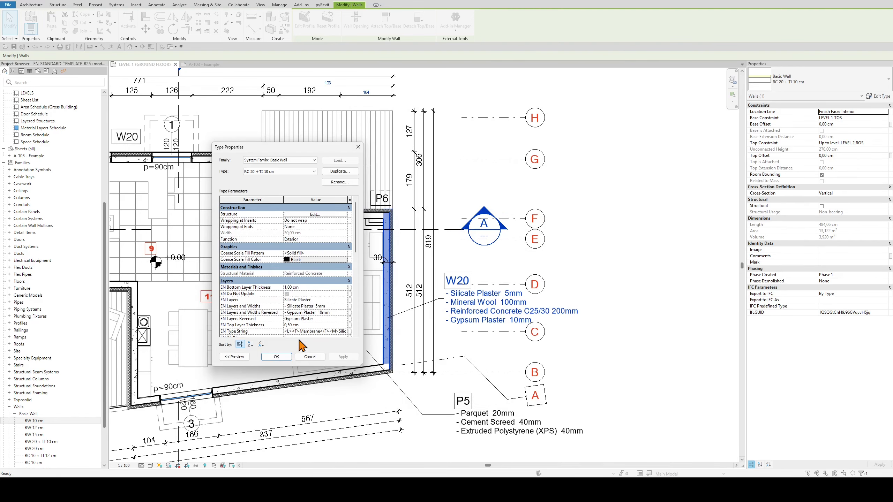
{"action": "left_click", "coordinate": [283, 360]}
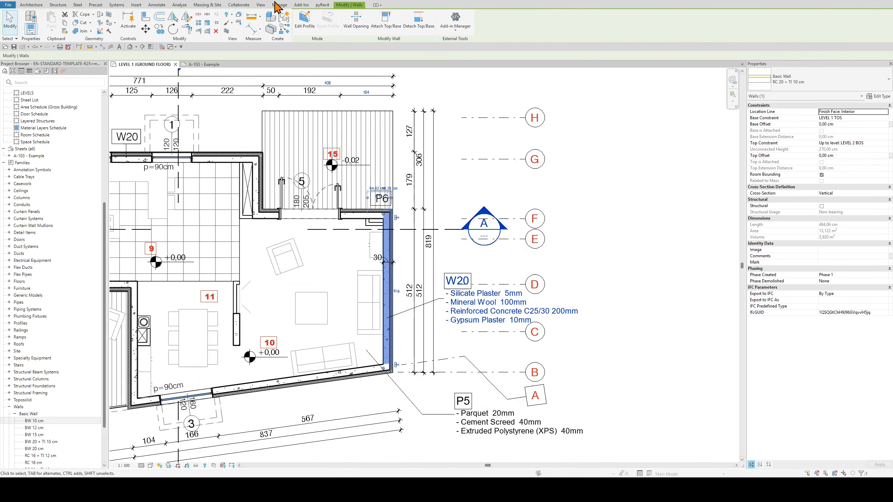
Run Layers Manager PRO and fill the parameters again with the edited material description
{"action": "left_click", "coordinate": [301, 5]}
{"action": "left_click", "coordinate": [166, 25]}
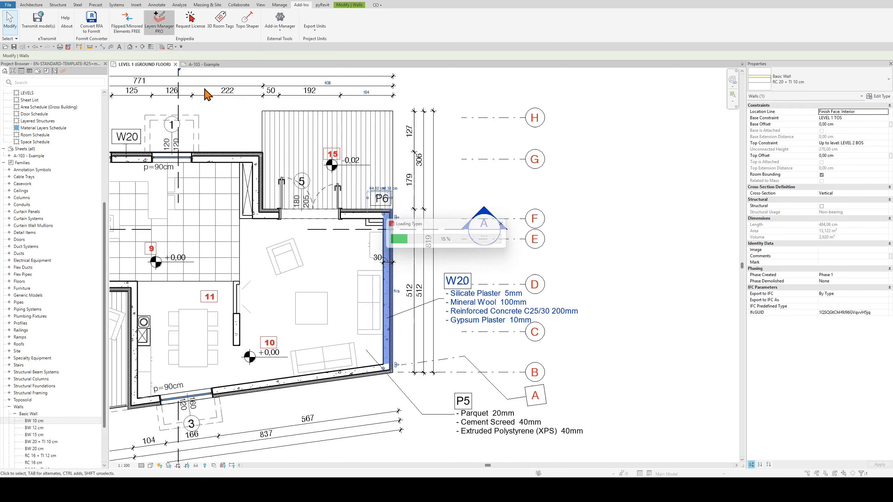
{"action": "left_click", "coordinate": [264, 132]}
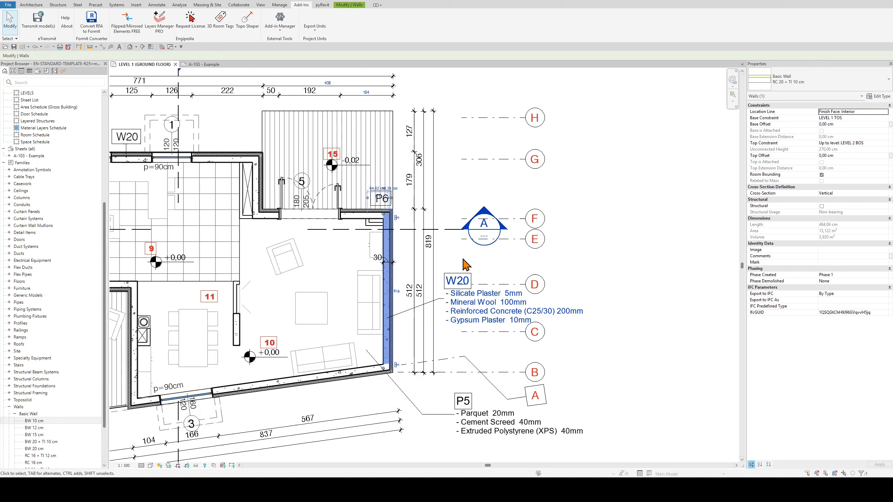
Change the layer units to Centimeters in Layers Manager PRO and fill the parameters
{"action": "left_click", "coordinate": [159, 19]}
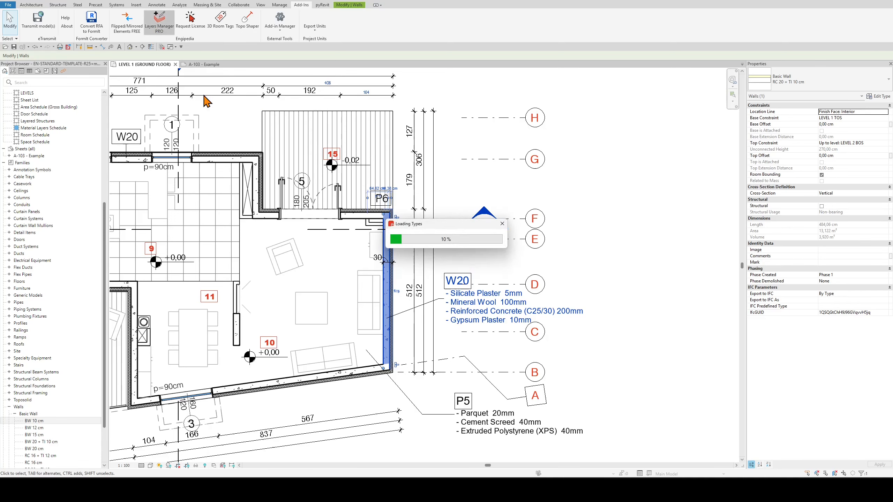
{"action": "left_click", "coordinate": [350, 127]}
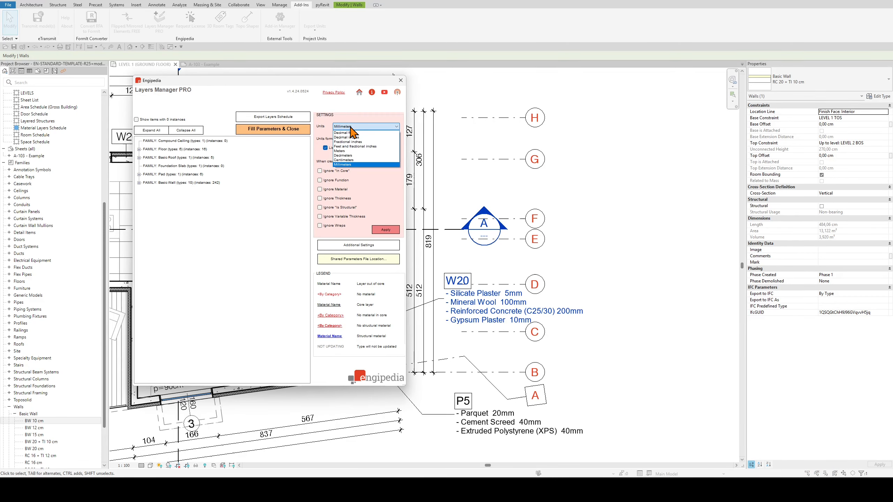
{"action": "left_click", "coordinate": [351, 160]}
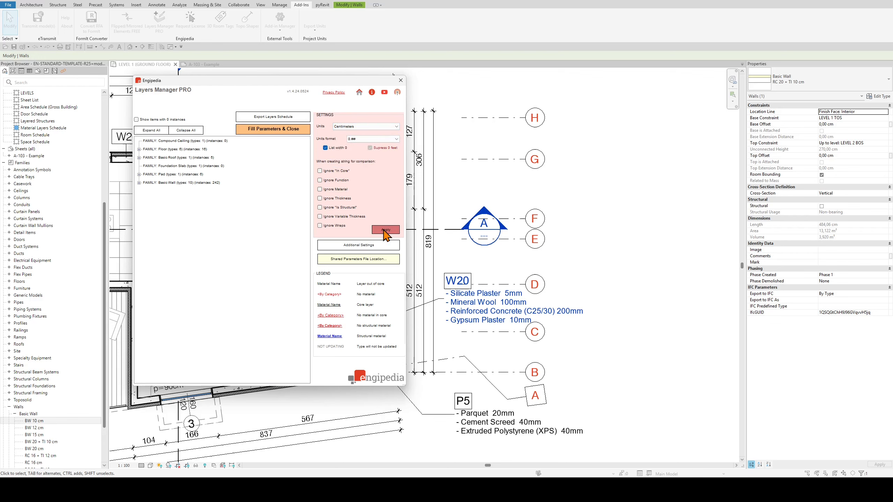
{"action": "left_click", "coordinate": [281, 129]}
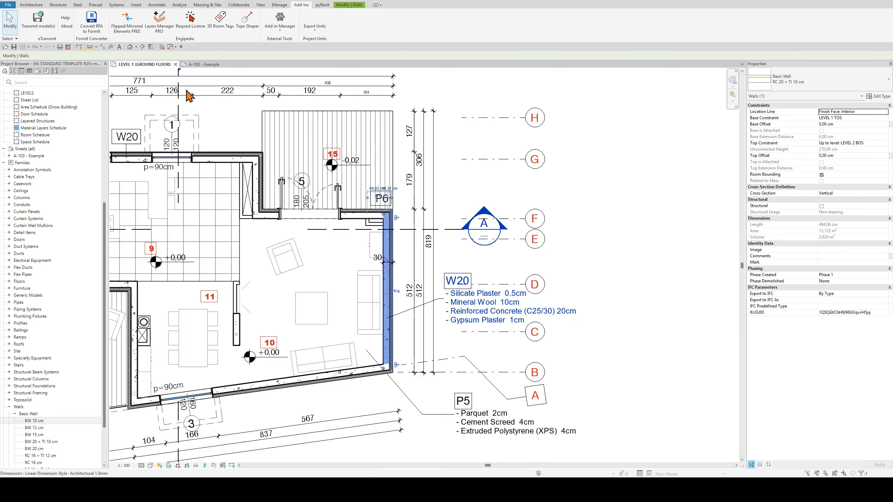
Set the Layers Manager PRO units format to 0 and fill the parameters
{"action": "left_click", "coordinate": [159, 21]}
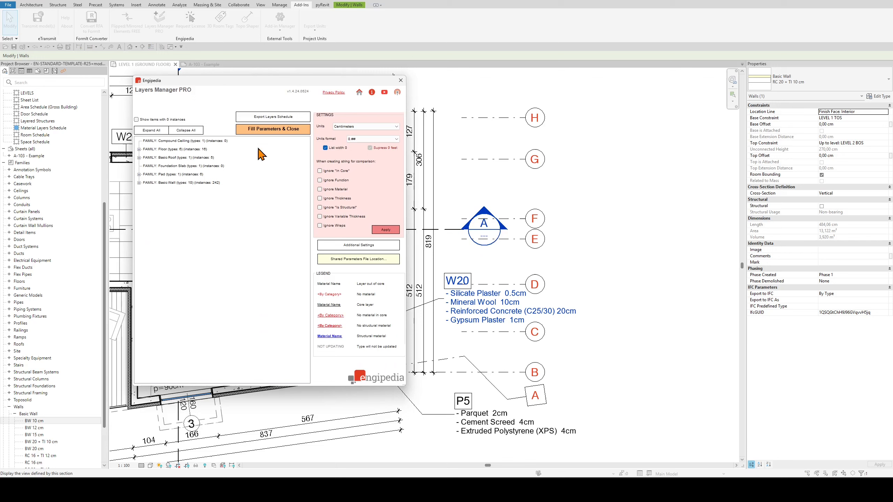
{"action": "left_click", "coordinate": [357, 141]}
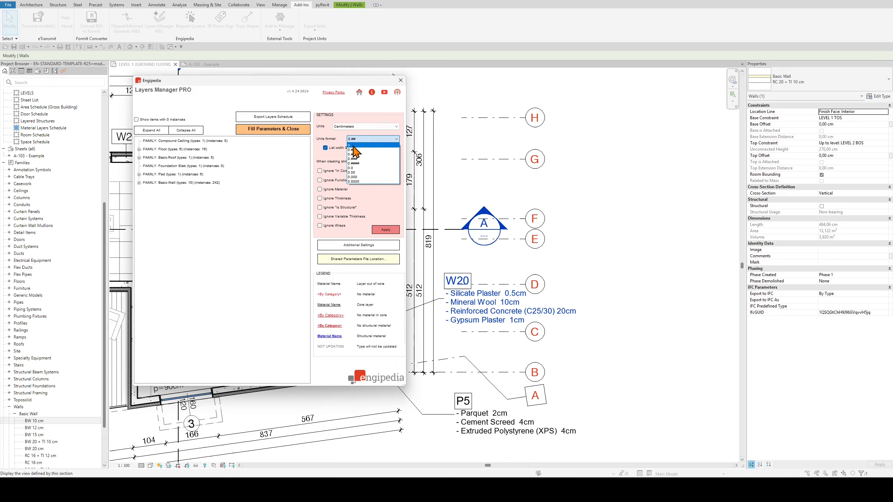
{"action": "left_click", "coordinate": [350, 145]}
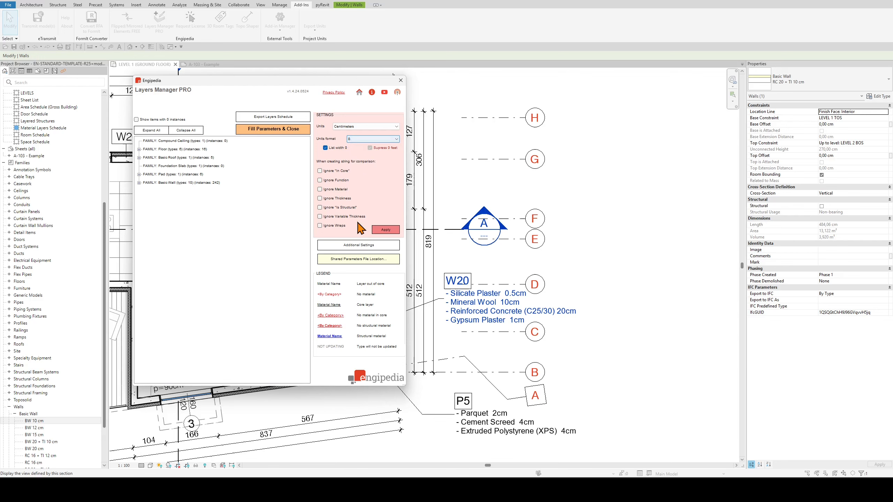
{"action": "left_click", "coordinate": [283, 130]}
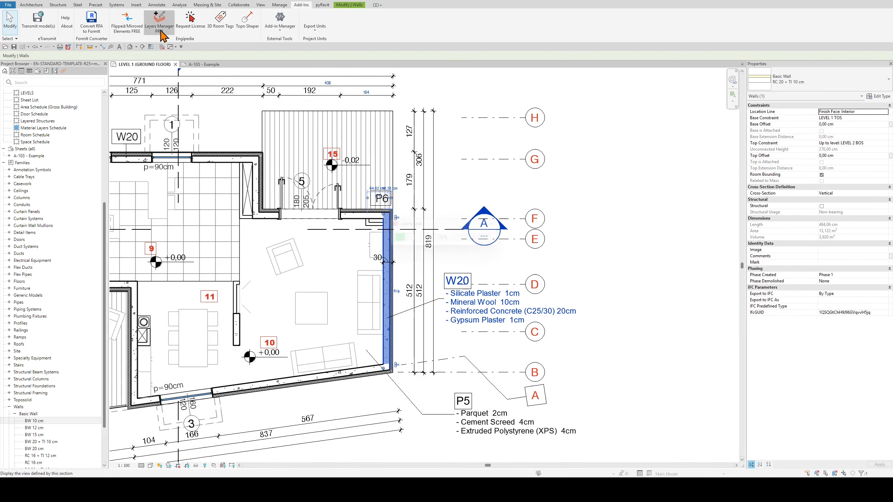
Insert a space between %Width% and %Unit% in the EN Layers and Widths syntax, apply it and refill the parameters
{"action": "left_click", "coordinate": [159, 23]}
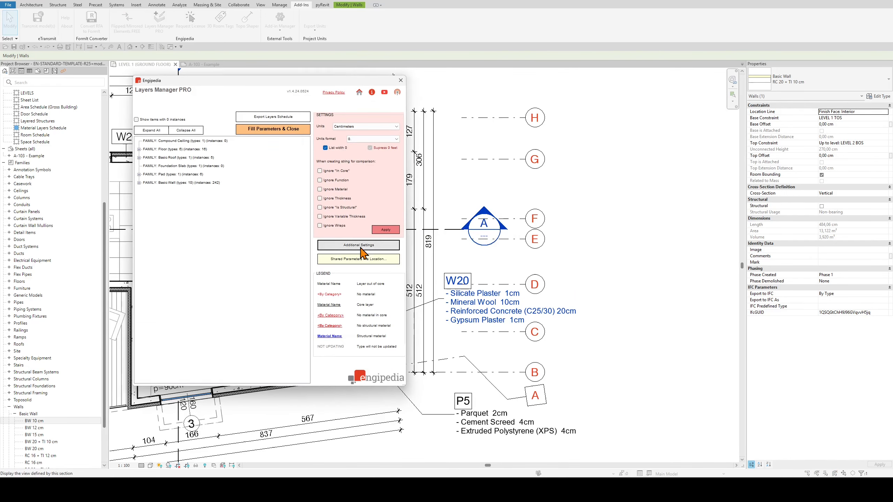
{"action": "left_click", "coordinate": [357, 245]}
{"action": "left_click", "coordinate": [275, 235]}
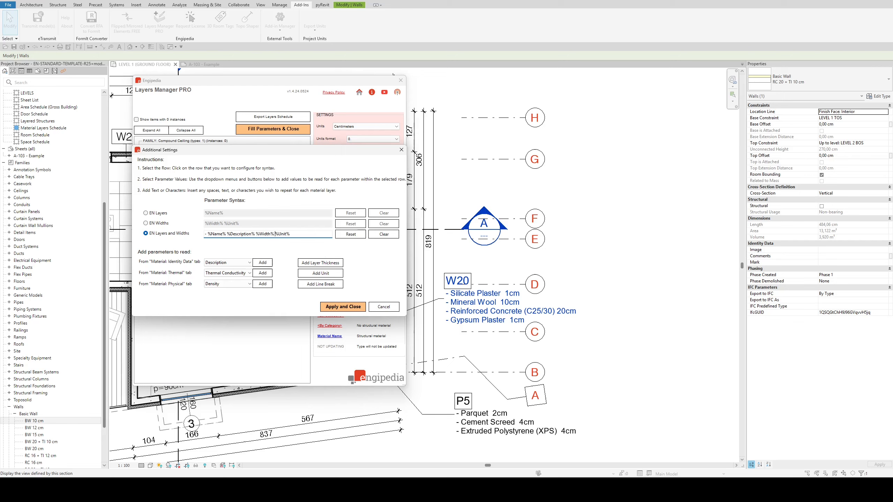
{"action": "left_click", "coordinate": [340, 306]}
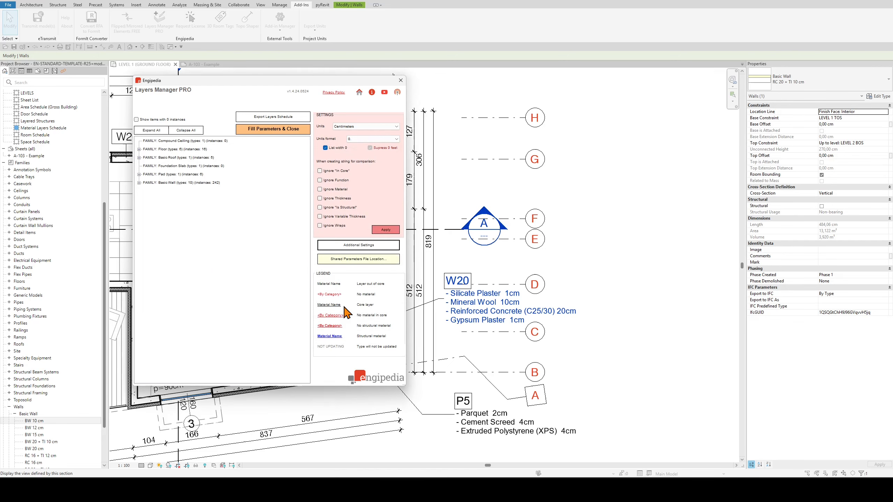
{"action": "left_click", "coordinate": [274, 128]}
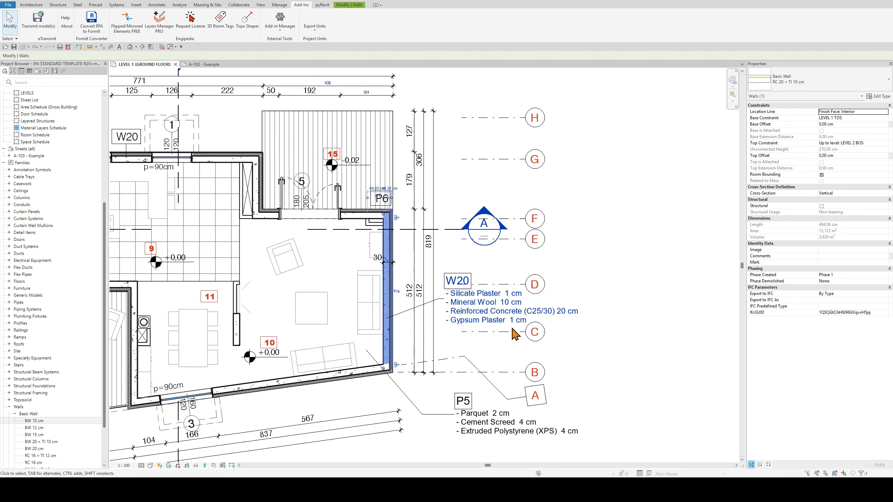
Change the layer units format to 0.# in Layers Manager PRO and fill the parameters
{"action": "left_click", "coordinate": [161, 31]}
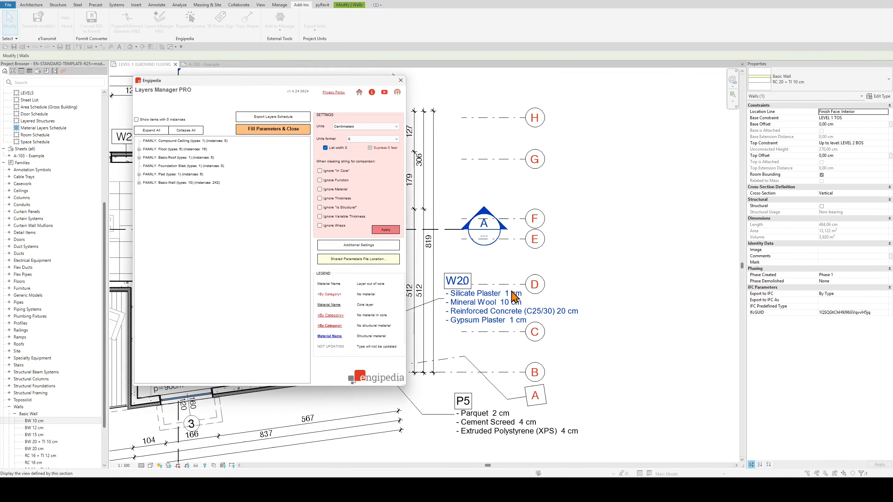
{"action": "left_click", "coordinate": [370, 139]}
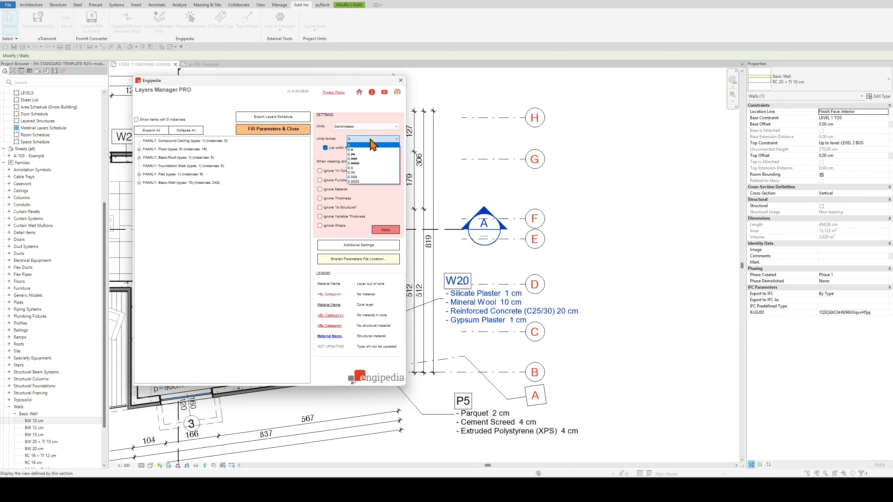
{"action": "left_click", "coordinate": [368, 150]}
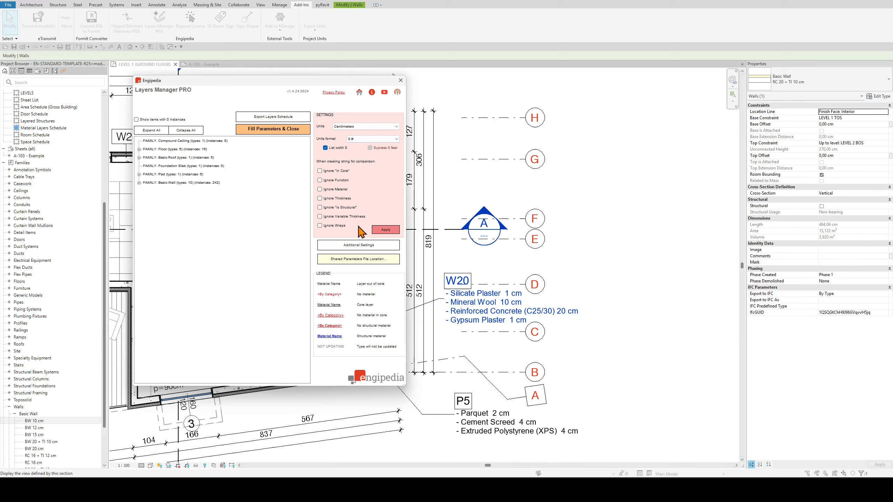
{"action": "left_click", "coordinate": [273, 128]}
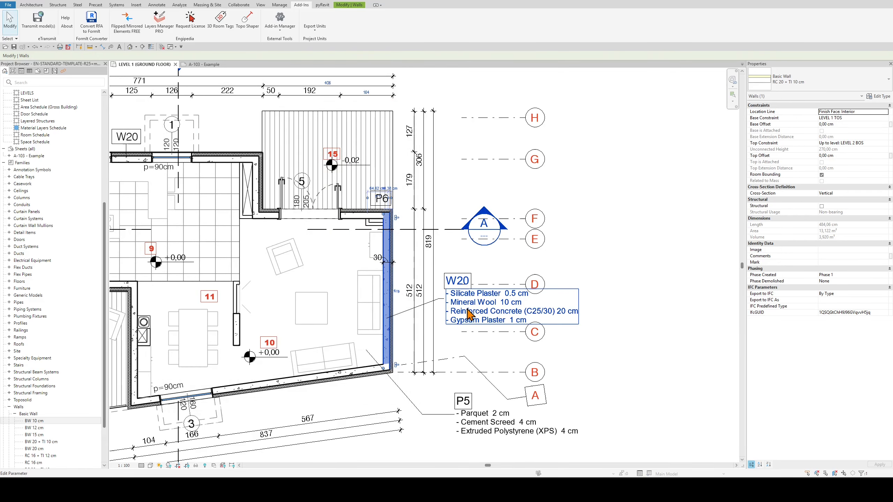
Switch the layer units format to 0.00 in Layers Manager PRO and refill the parameters
{"action": "left_click", "coordinate": [160, 22]}
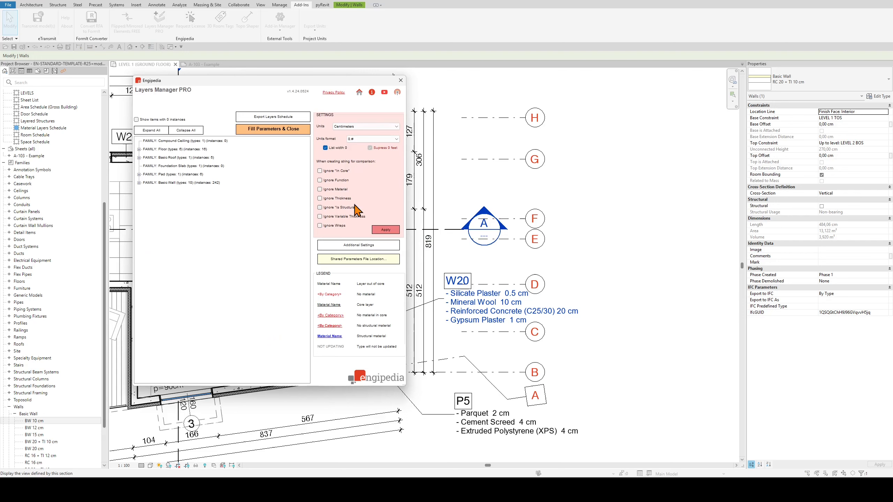
{"action": "left_click", "coordinate": [359, 141]}
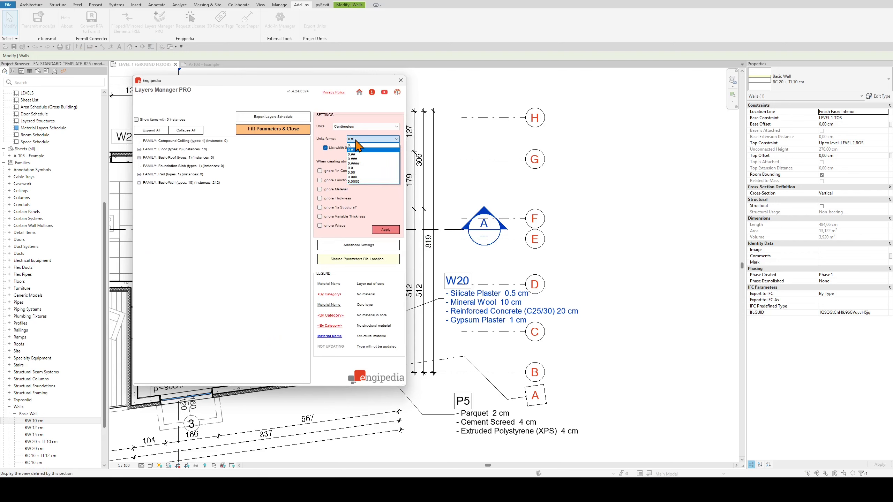
{"action": "left_click", "coordinate": [354, 172]}
{"action": "left_click", "coordinate": [300, 130]}
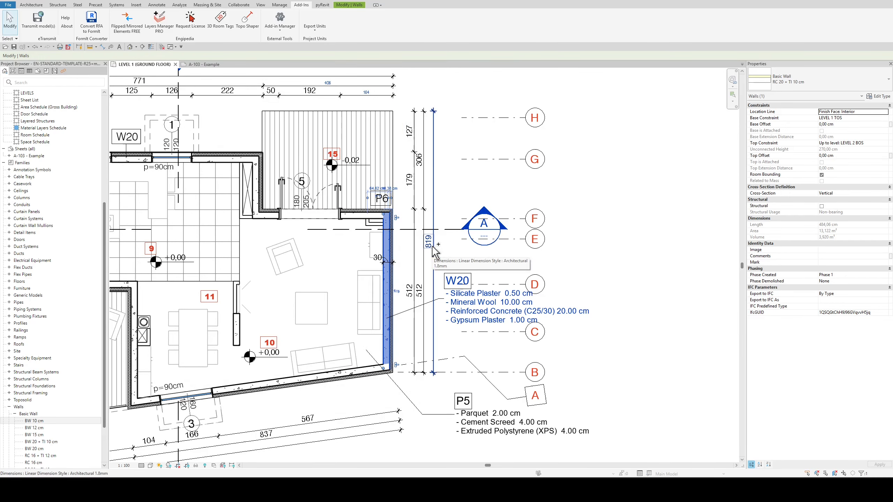
Set the layer units to Millimeters with units format 0.# in Layers Manager PRO, fill the parameters and deselect the wall
{"action": "left_click", "coordinate": [161, 34]}
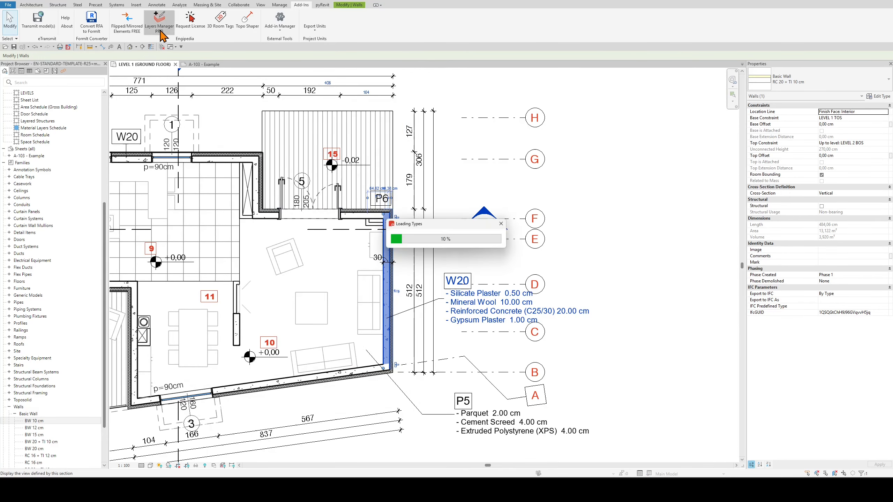
{"action": "left_click", "coordinate": [355, 127]}
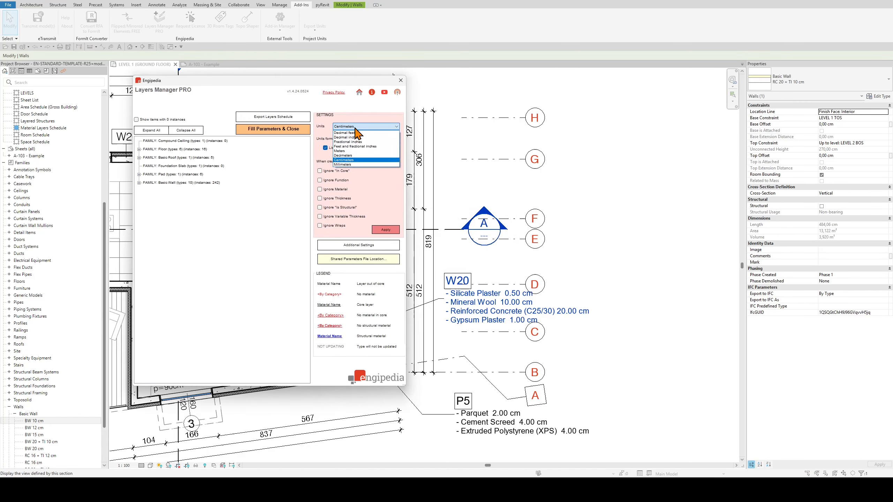
{"action": "left_click", "coordinate": [347, 164]}
{"action": "left_click", "coordinate": [361, 140]}
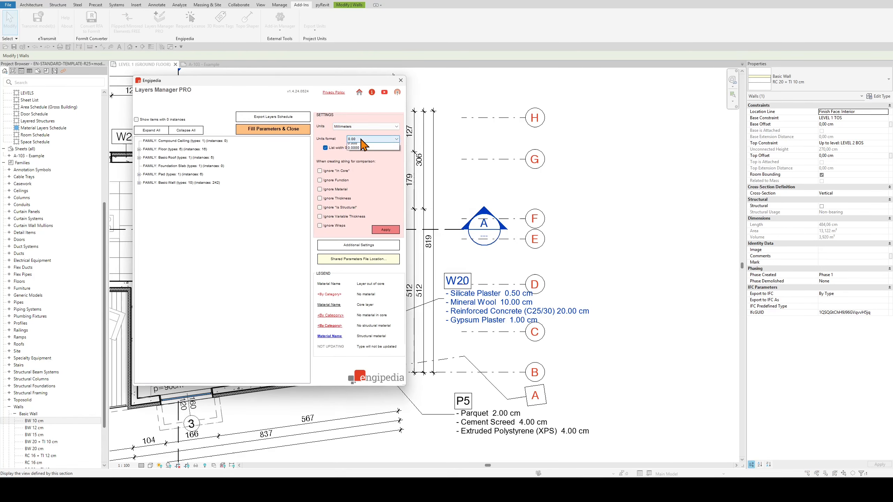
{"action": "left_click", "coordinate": [362, 173]}
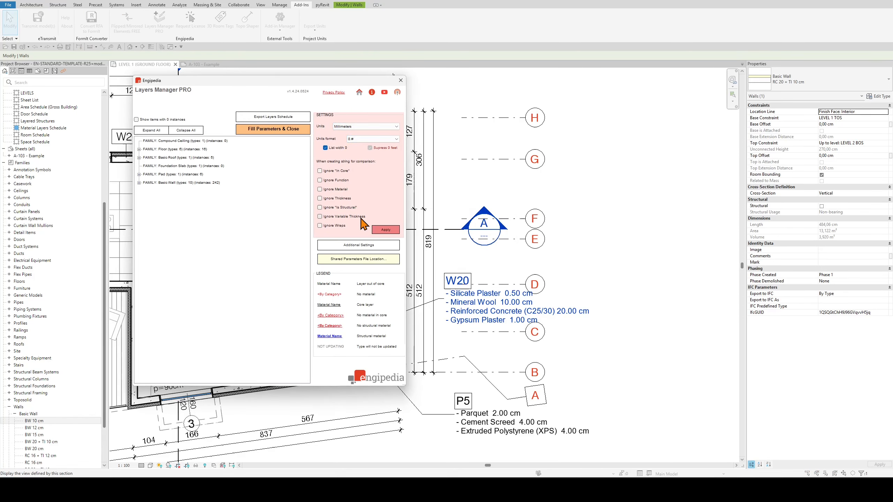
{"action": "left_click", "coordinate": [384, 230]}
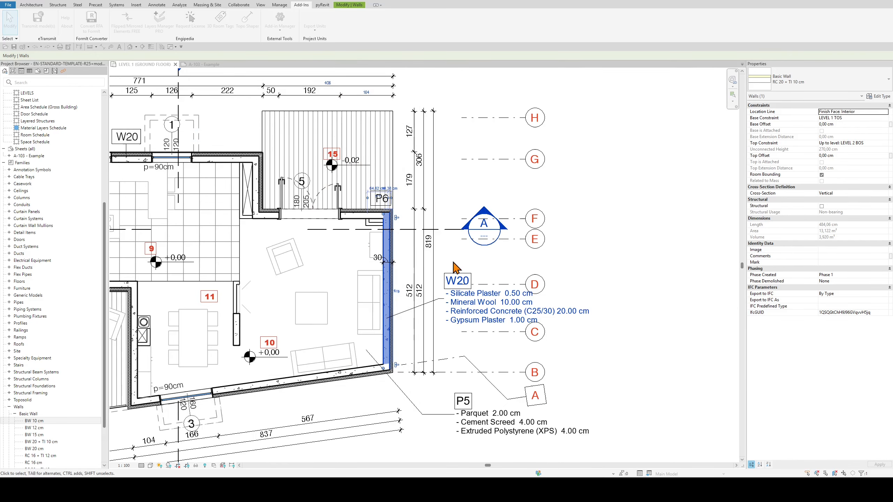
{"action": "left_click", "coordinate": [624, 253]}
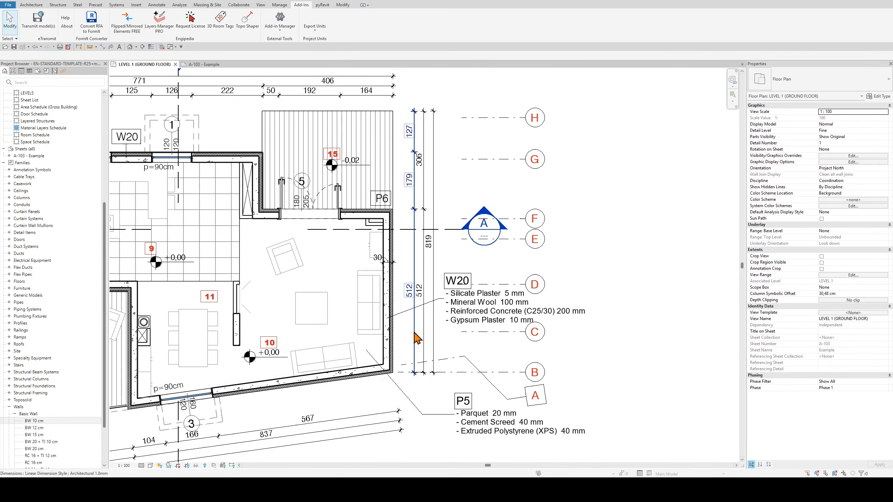
Turn on Thin Lines and examine the layers of the wall tagged W20 up close
{"action": "left_click", "coordinate": [387, 304]}
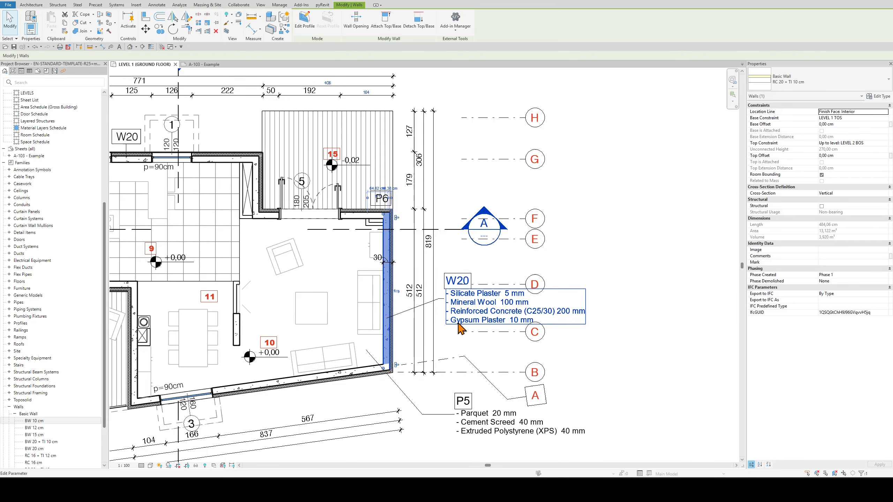
{"action": "scroll", "coordinate": [384, 306], "scroll_direction": "up", "scroll_amount": 6}
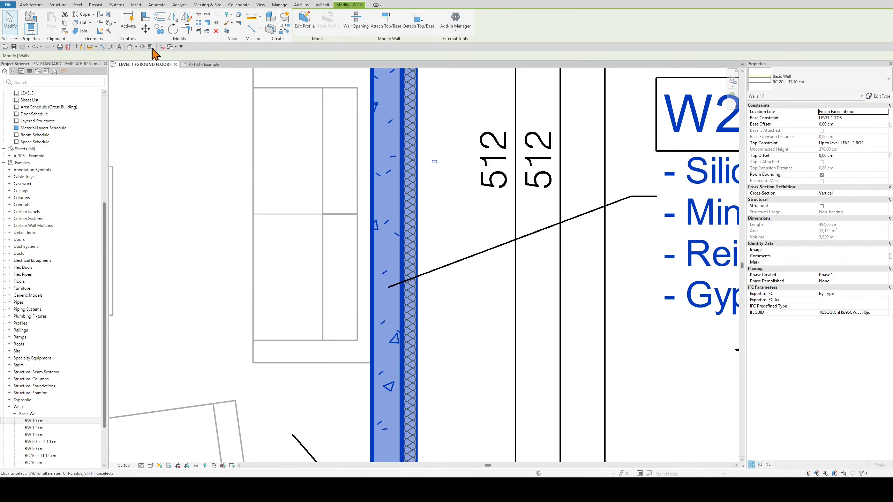
{"action": "left_click", "coordinate": [171, 73]}
{"action": "scroll", "coordinate": [378, 279], "scroll_direction": "up", "scroll_amount": 4}
{"action": "scroll", "coordinate": [385, 290], "scroll_direction": "up", "scroll_amount": 3}
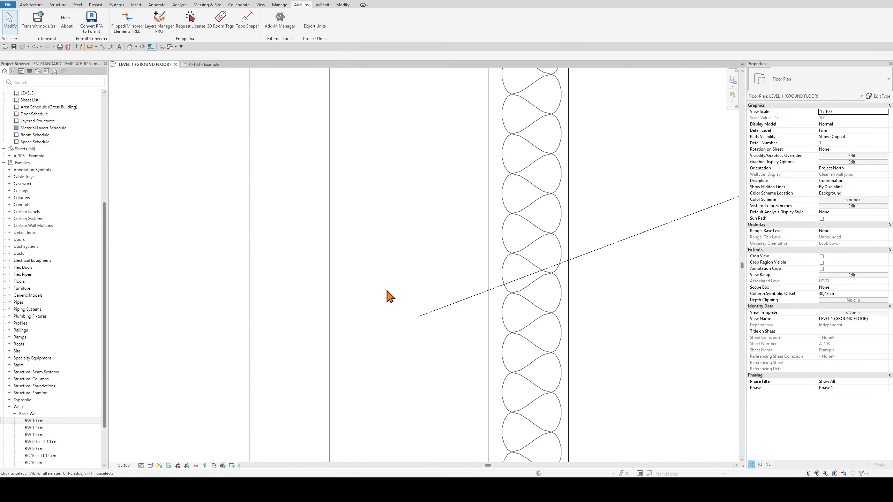
{"action": "left_click", "coordinate": [331, 278]}
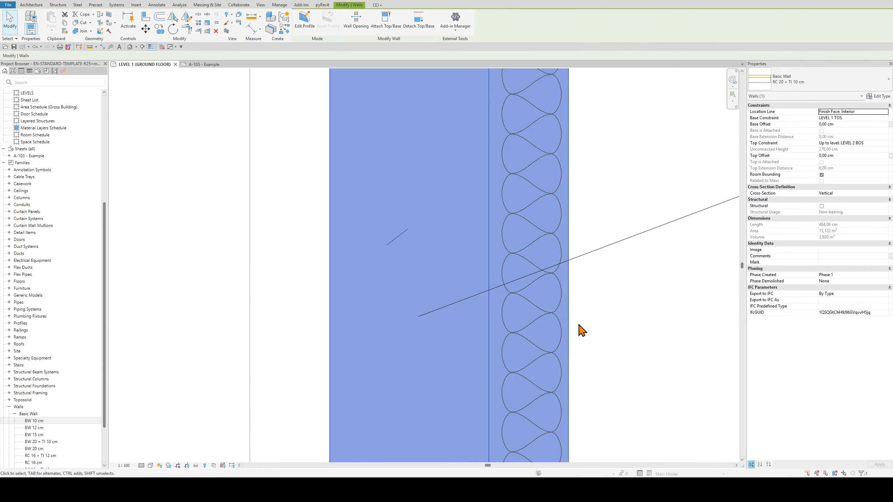
Compare the plaster thicknesses listed in the W20 tag with the layers drawn in the wall
{"action": "scroll", "coordinate": [580, 330], "scroll_direction": "down", "scroll_amount": 8}
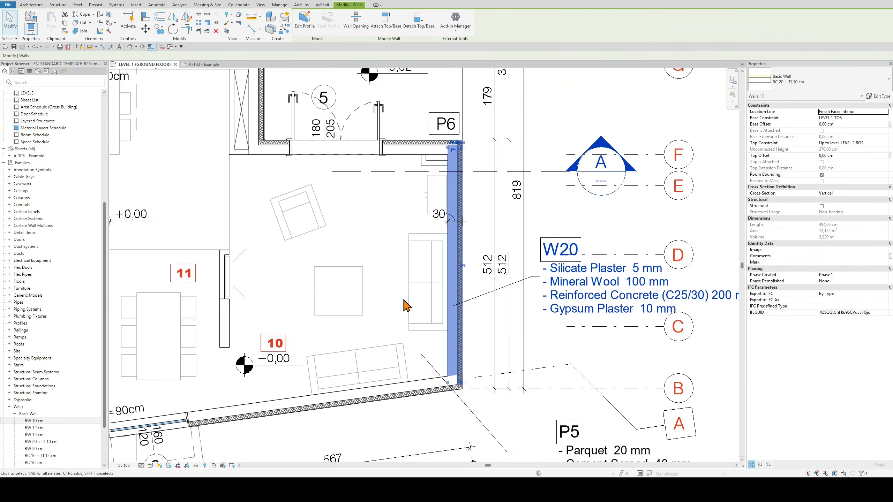
{"action": "scroll", "coordinate": [358, 303], "scroll_direction": "down", "scroll_amount": 2}
{"action": "scroll", "coordinate": [433, 307], "scroll_direction": "up", "scroll_amount": 2}
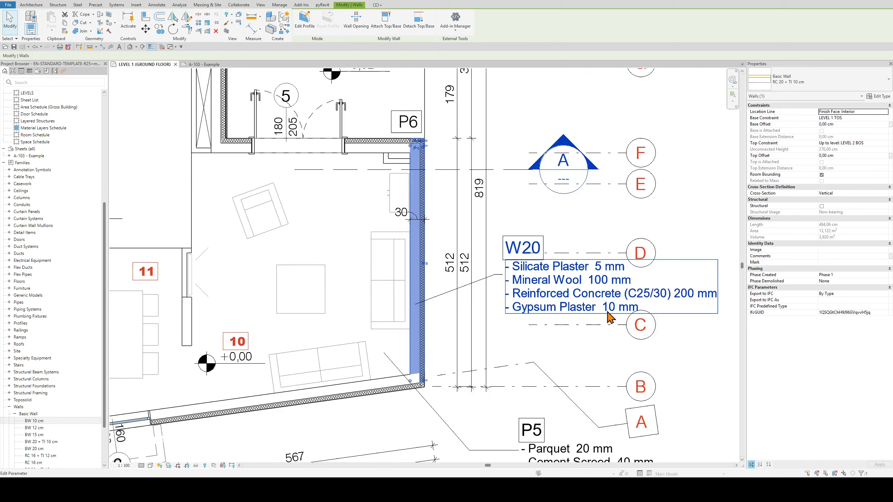
{"action": "scroll", "coordinate": [610, 317], "scroll_direction": "up", "scroll_amount": 1}
{"action": "scroll", "coordinate": [386, 325], "scroll_direction": "up", "scroll_amount": 3}
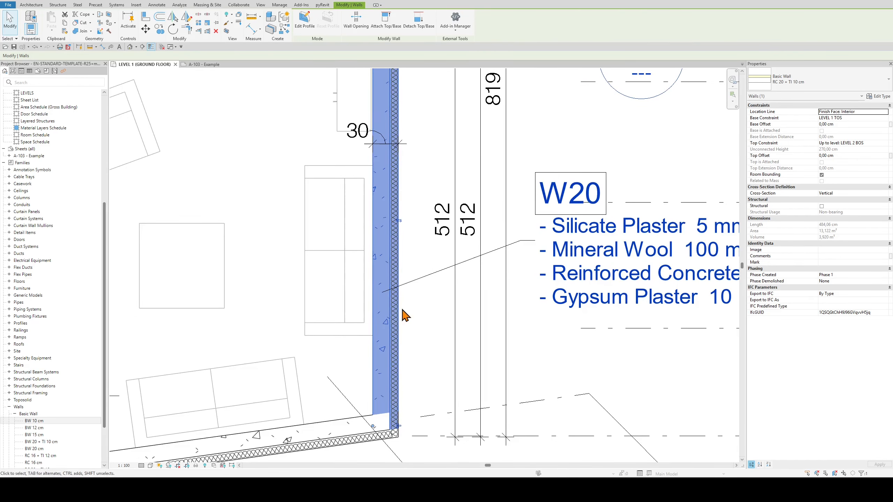
{"action": "scroll", "coordinate": [402, 311], "scroll_direction": "up", "scroll_amount": 2}
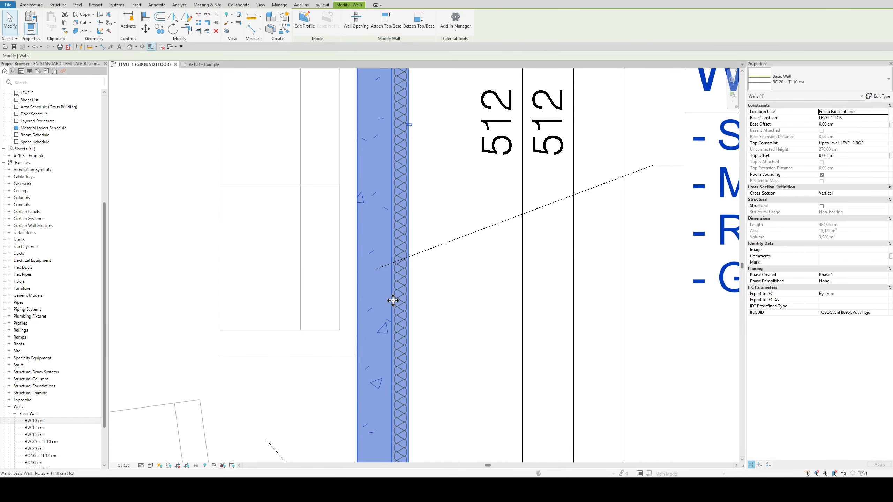
{"action": "scroll", "coordinate": [392, 300], "scroll_direction": "down", "scroll_amount": 3}
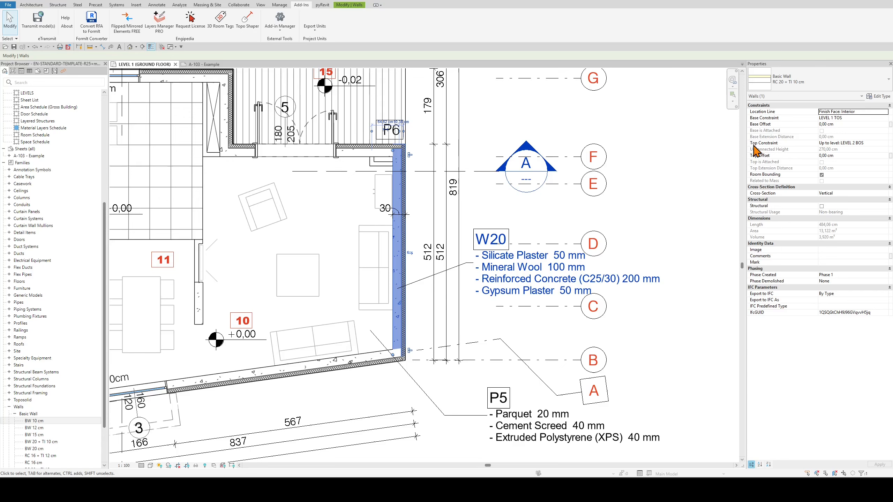
Open the structure of the W20 wall type and examine the thicknesses of its Silicate Plaster and Gypsum Plaster membrane layers
{"action": "left_click", "coordinate": [877, 96]}
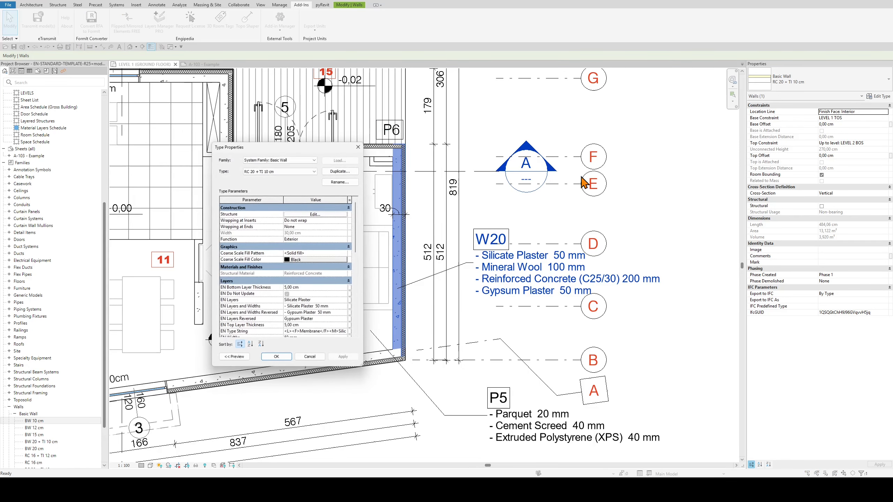
{"action": "left_click", "coordinate": [324, 214]}
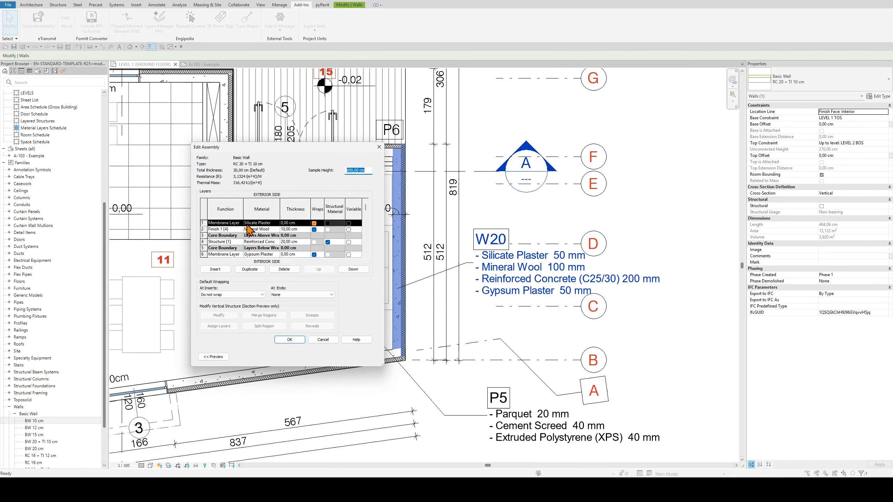
{"action": "scroll", "coordinate": [248, 233], "scroll_direction": "down", "scroll_amount": 1}
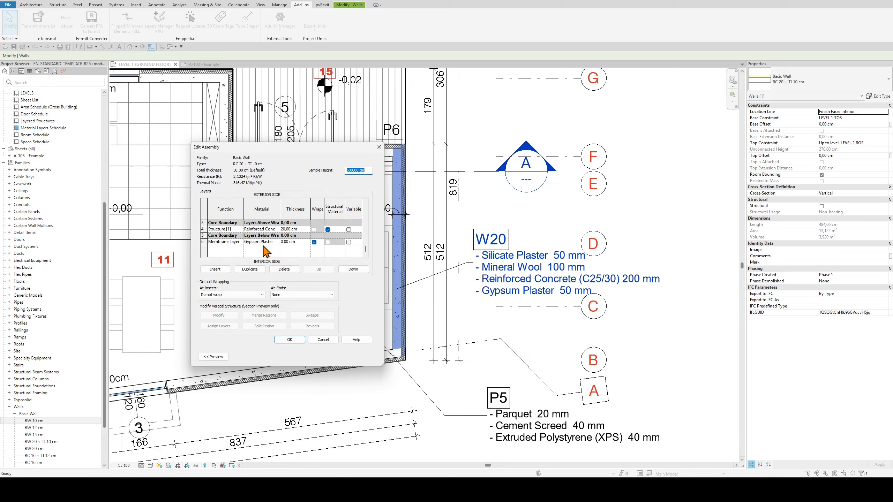
{"action": "scroll", "coordinate": [294, 252], "scroll_direction": "up", "scroll_amount": 1}
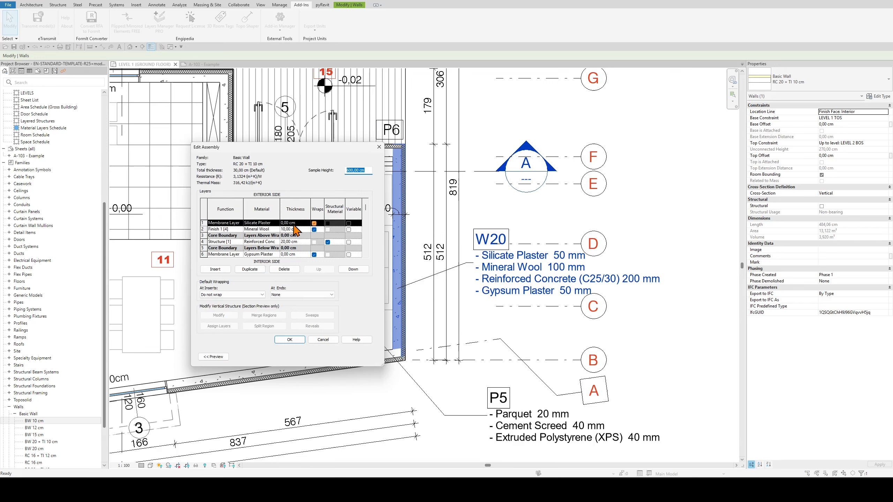
{"action": "scroll", "coordinate": [296, 230], "scroll_direction": "down", "scroll_amount": 1}
{"action": "scroll", "coordinate": [260, 243], "scroll_direction": "up", "scroll_amount": 1}
{"action": "scroll", "coordinate": [248, 231], "scroll_direction": "down", "scroll_amount": 1}
{"action": "scroll", "coordinate": [233, 235], "scroll_direction": "up", "scroll_amount": 1}
{"action": "scroll", "coordinate": [222, 227], "scroll_direction": "down", "scroll_amount": 1}
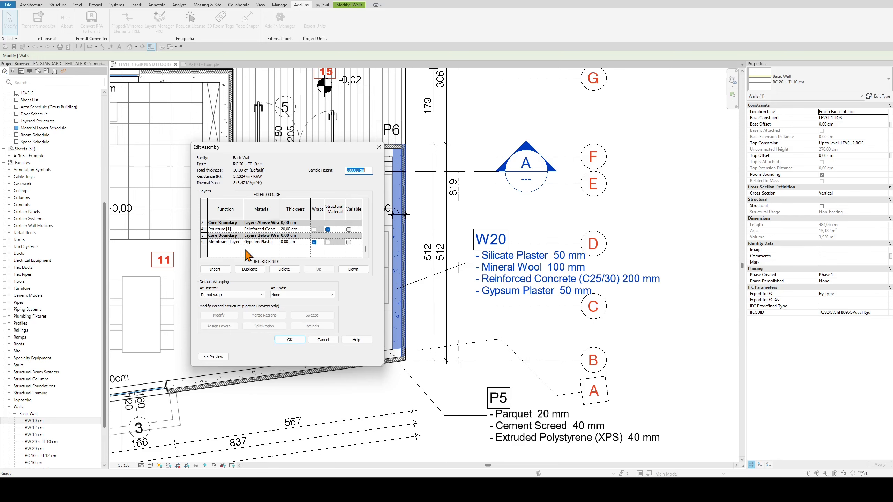
Set the RC 20 + TI 10 cm wall type's EN Top and EN Bottom Layer Thickness to 1 cm, then fill the parameters with Layers Manager PRO
{"action": "left_click", "coordinate": [295, 340]}
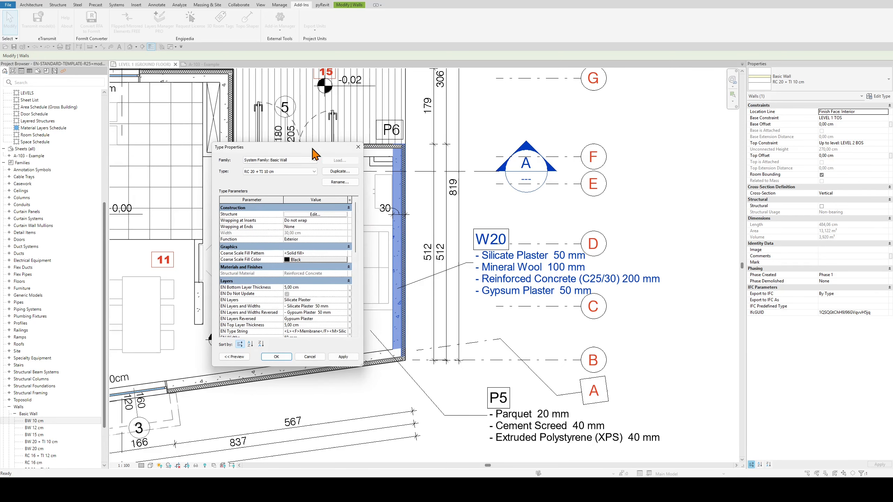
{"action": "left_click_drag", "start_coordinate": [313, 151], "coordinate": [333, 109]}
{"action": "left_click_drag", "start_coordinate": [380, 323], "coordinate": [478, 373]}
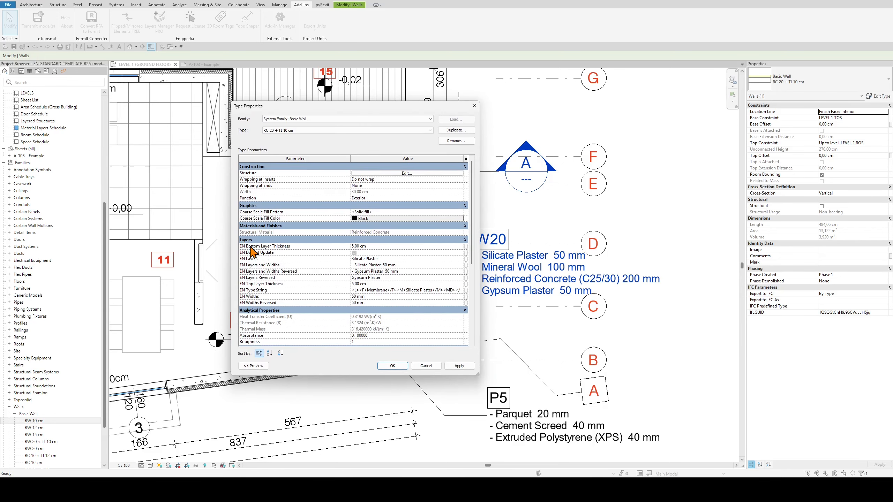
{"action": "left_click", "coordinate": [369, 246]}
{"action": "left_click", "coordinate": [382, 284]}
{"action": "type", "text": "1"}
{"action": "left_click", "coordinate": [381, 246]}
{"action": "type", "text": "1"}
{"action": "left_click", "coordinate": [401, 366]}
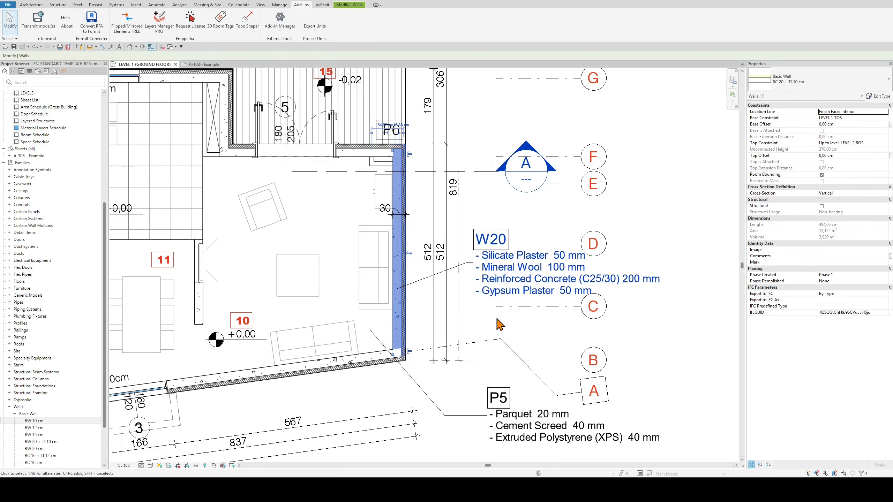
{"action": "left_click", "coordinate": [160, 19]}
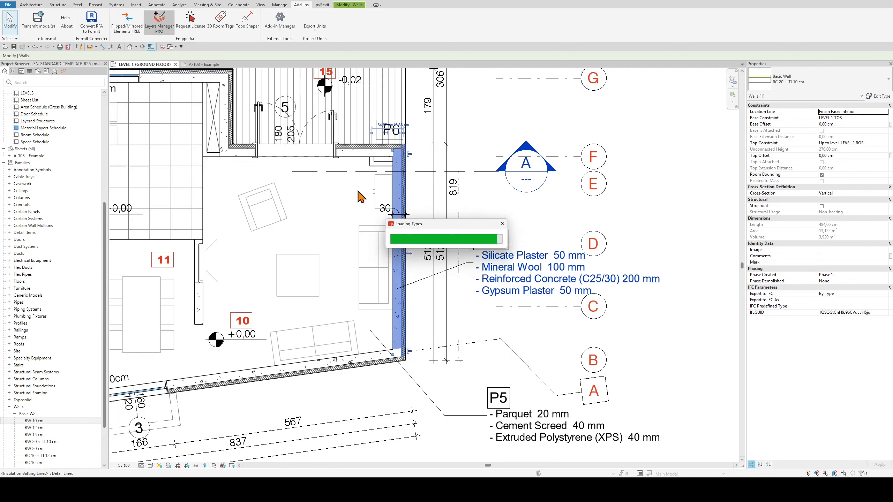
{"action": "left_click", "coordinate": [281, 131]}
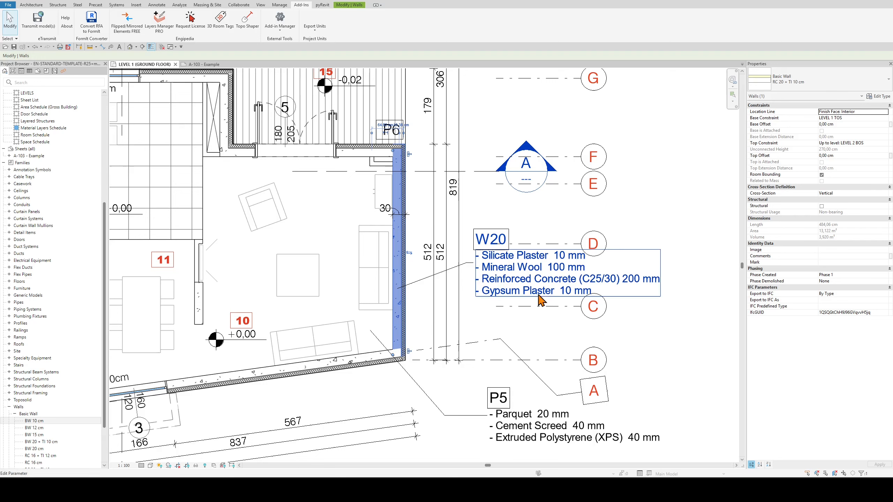
Set the wall type's EN Bottom Layer Thickness and EN Top Layer Thickness to 0 and fill the parameters again with Layers Manager PRO
{"action": "left_click", "coordinate": [878, 96]}
{"action": "left_click", "coordinate": [390, 247]}
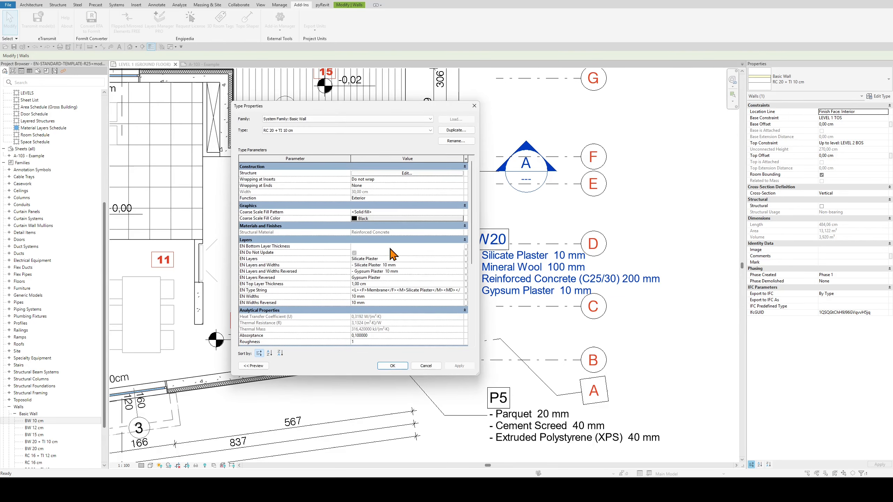
{"action": "key", "text": "Delete"}
{"action": "left_click", "coordinate": [380, 283]}
{"action": "left_click", "coordinate": [489, 239]}
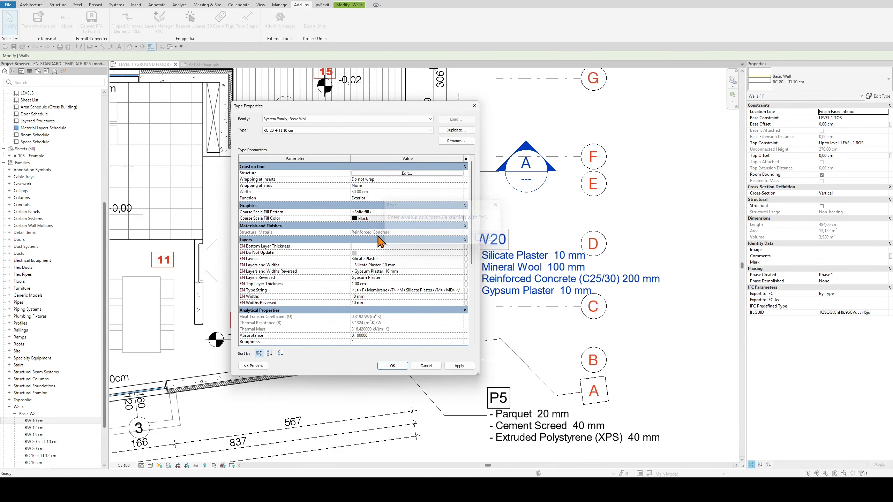
{"action": "left_click", "coordinate": [379, 284]}
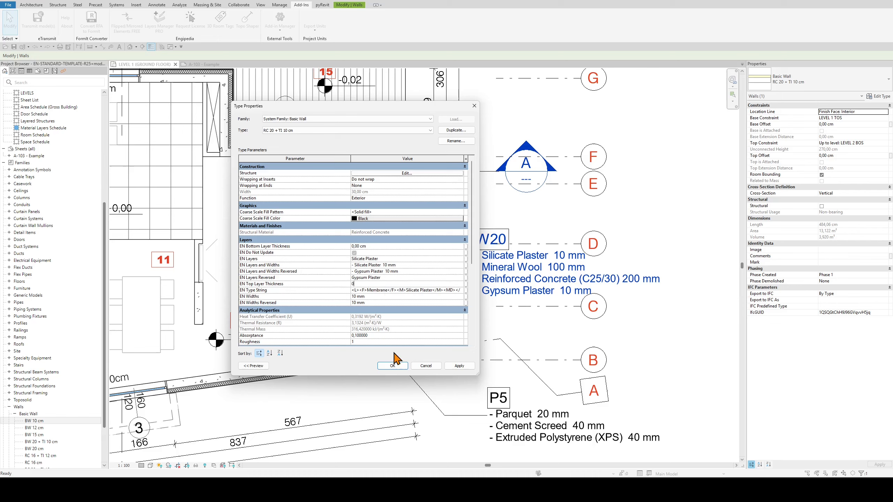
{"action": "left_click", "coordinate": [392, 366]}
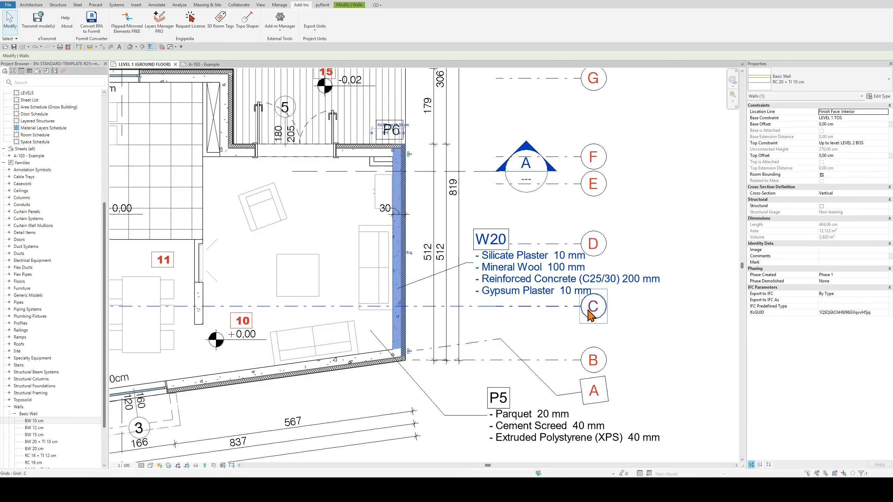
{"action": "left_click", "coordinate": [159, 21]}
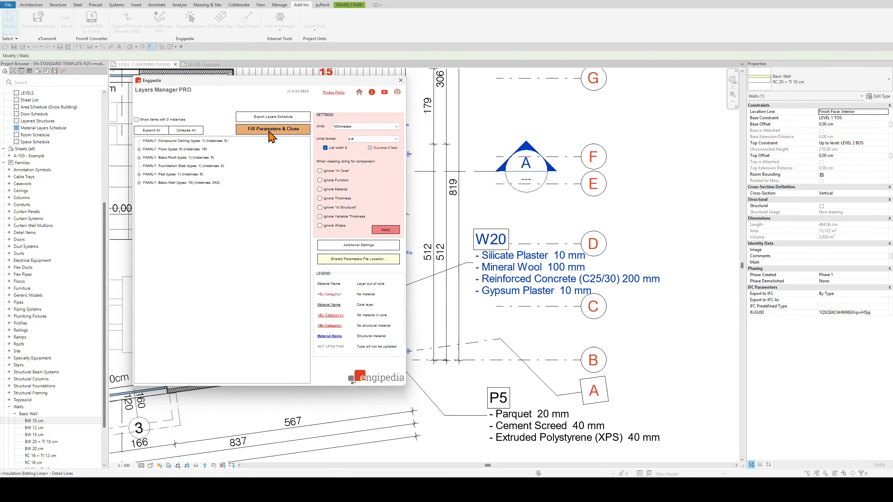
{"action": "left_click", "coordinate": [271, 129]}
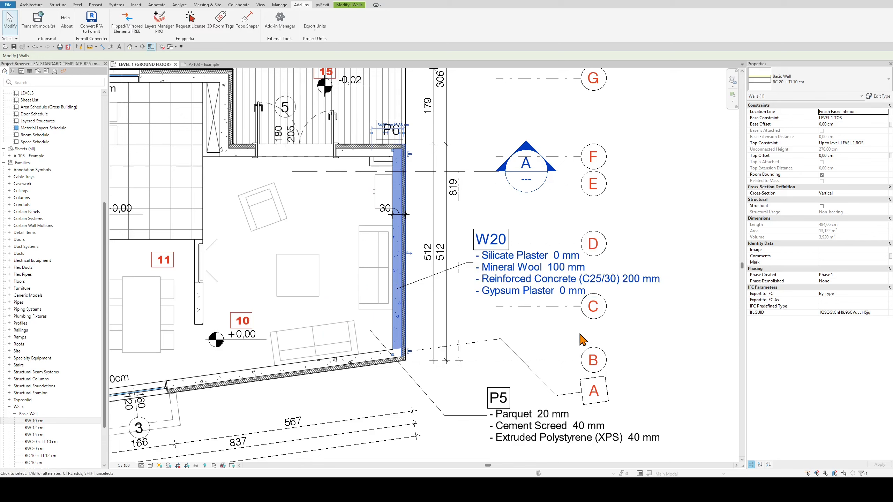
Delete the Silicate Plaster and Gypsum Plaster membrane layers from the wall type's structure and start Layers Manager PRO to update the tag
{"action": "left_click", "coordinate": [876, 97]}
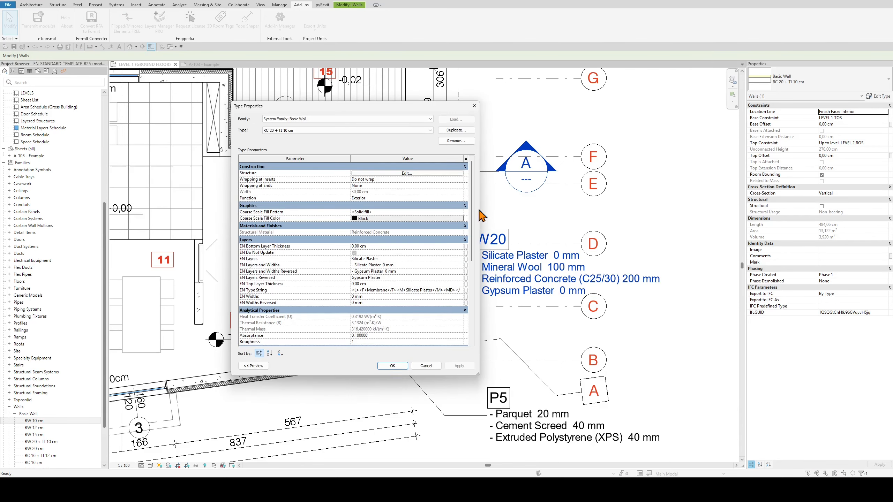
{"action": "left_click", "coordinate": [407, 173]}
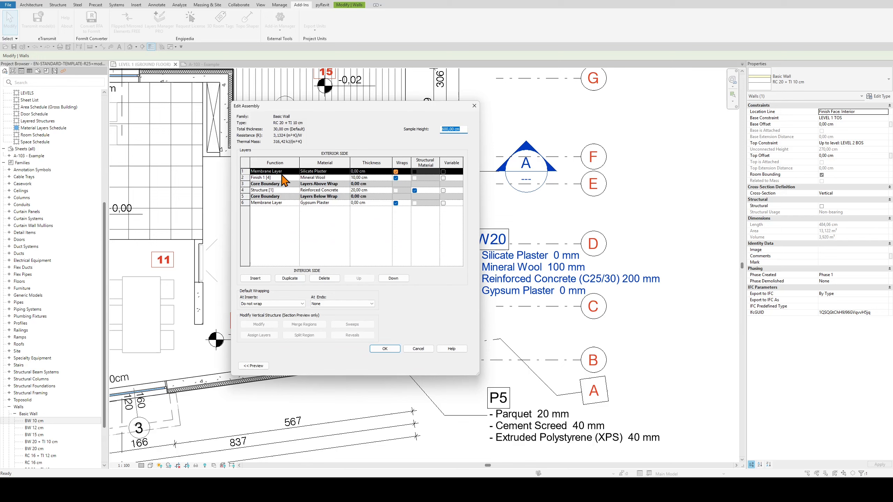
{"action": "left_click", "coordinate": [324, 278]}
{"action": "left_click", "coordinate": [286, 197]}
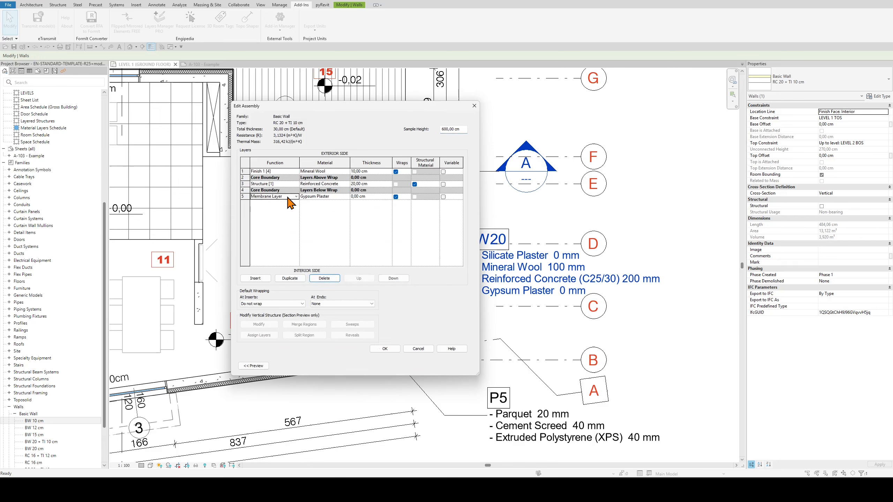
{"action": "left_click", "coordinate": [324, 278]}
{"action": "left_click", "coordinate": [385, 348]}
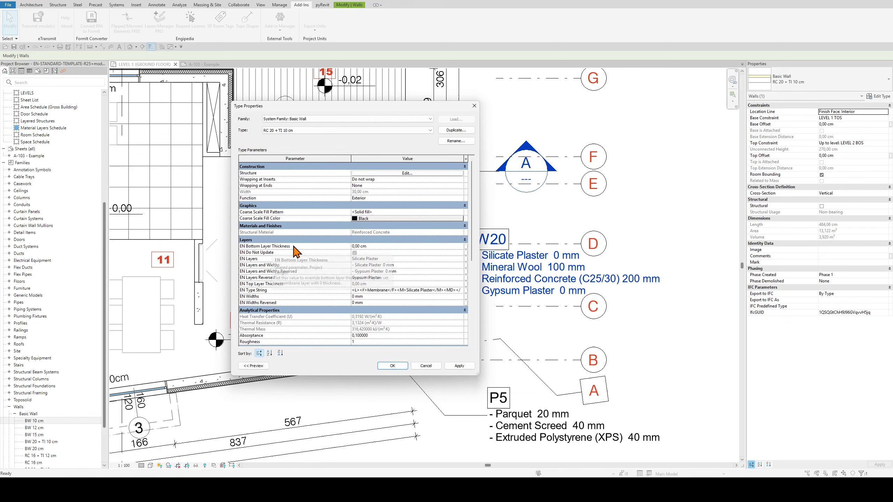
{"action": "left_click", "coordinate": [392, 365]}
{"action": "left_click", "coordinate": [160, 25]}
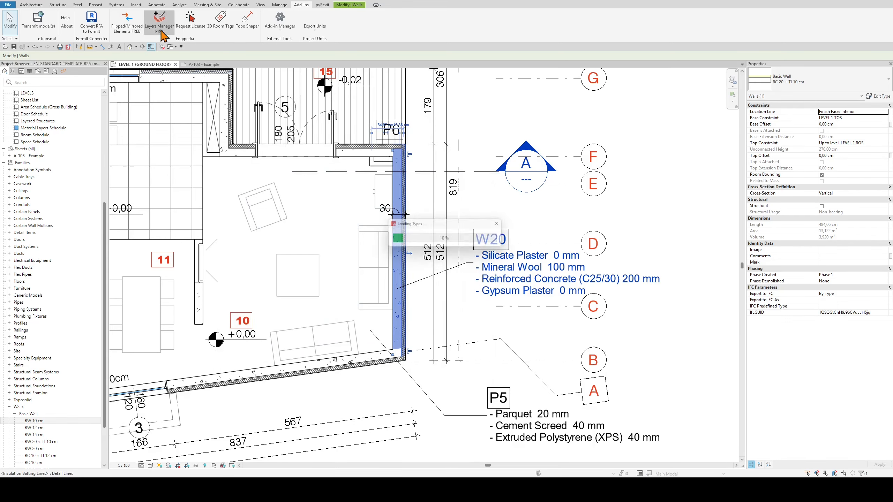